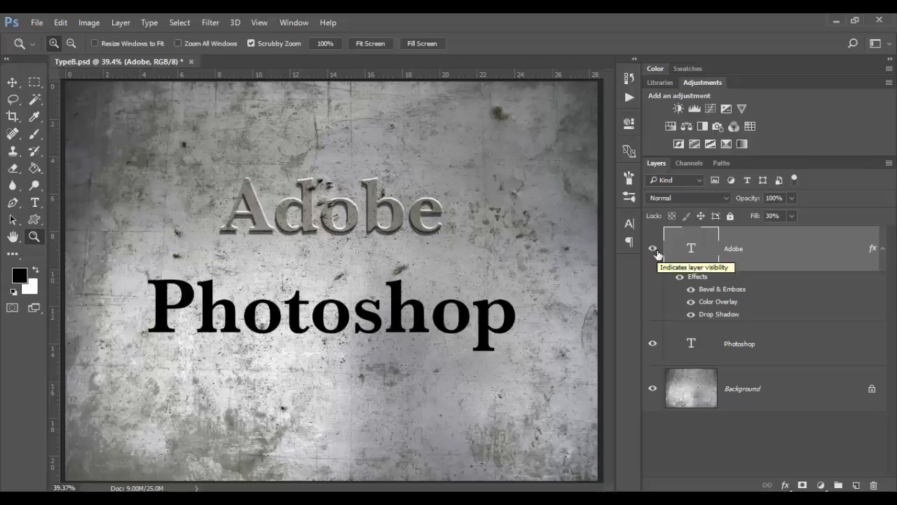
Try the Adobe text layer's fill at 0%, then restore it to 30%.
{"action": "left_click", "coordinate": [791, 216]}
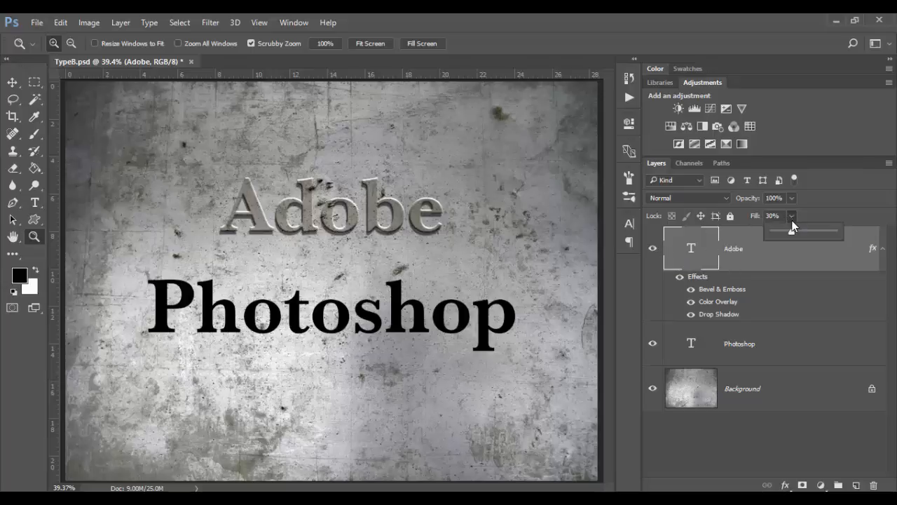
{"action": "left_click_drag", "start_coordinate": [791, 235], "coordinate": [773, 235]}
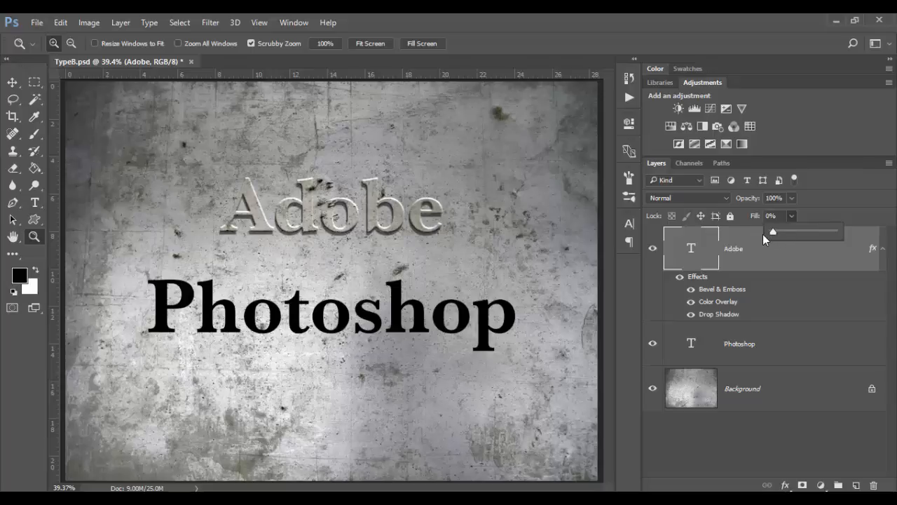
{"action": "left_click_drag", "start_coordinate": [773, 234], "coordinate": [781, 234]}
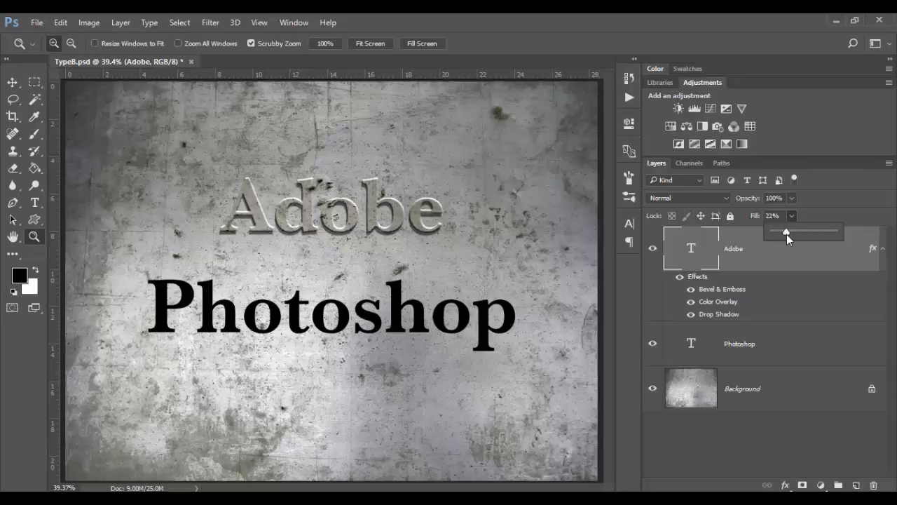
{"action": "left_click_drag", "start_coordinate": [788, 234], "coordinate": [792, 233]}
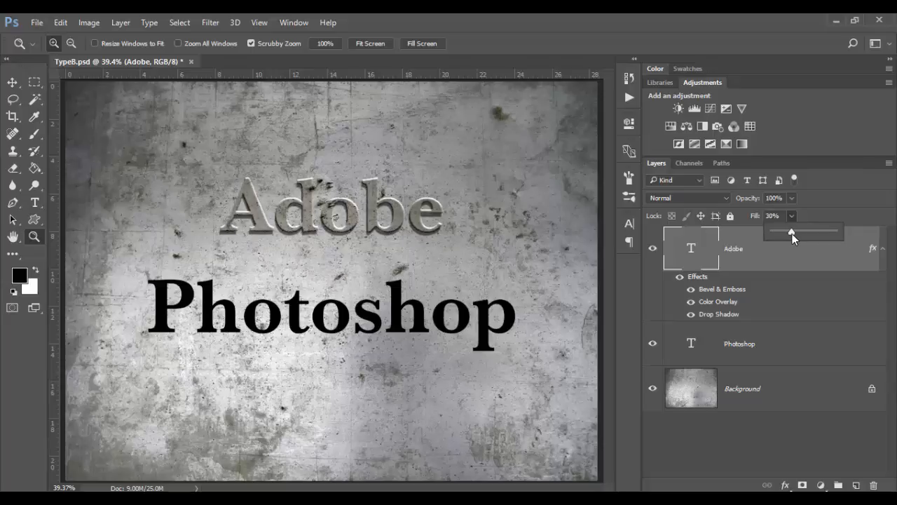
Add a Bevel & Emboss effect in the Emboss style to the Photoshop text layer and set the layer's fill to 0%.
{"action": "left_click", "coordinate": [781, 355]}
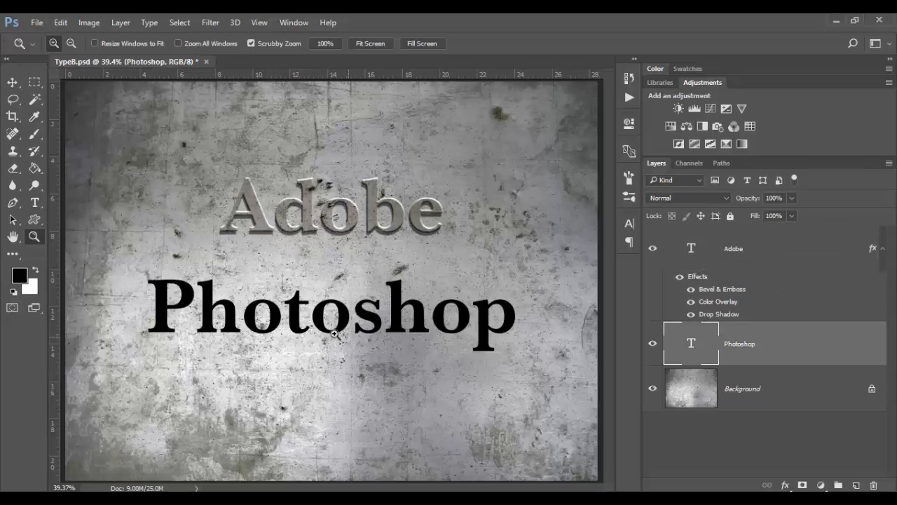
{"action": "double_click", "coordinate": [816, 345]}
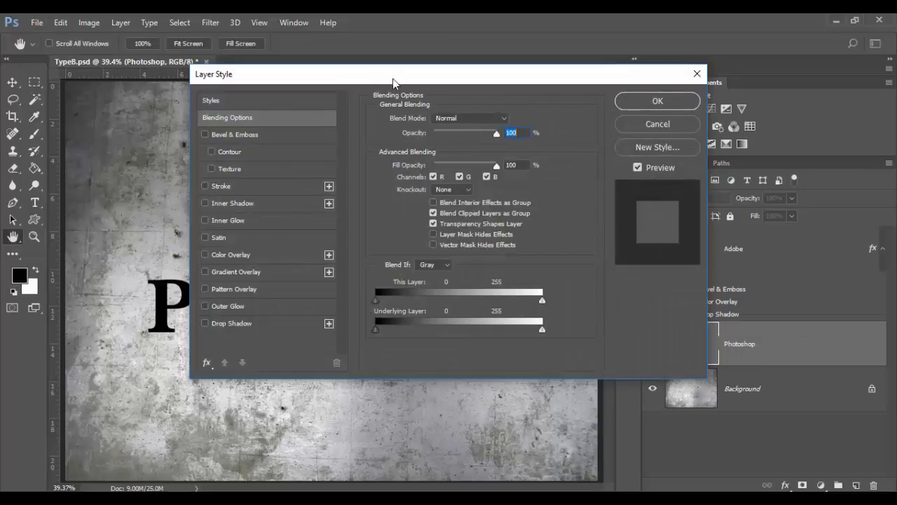
{"action": "left_click_drag", "start_coordinate": [375, 77], "coordinate": [589, 113]}
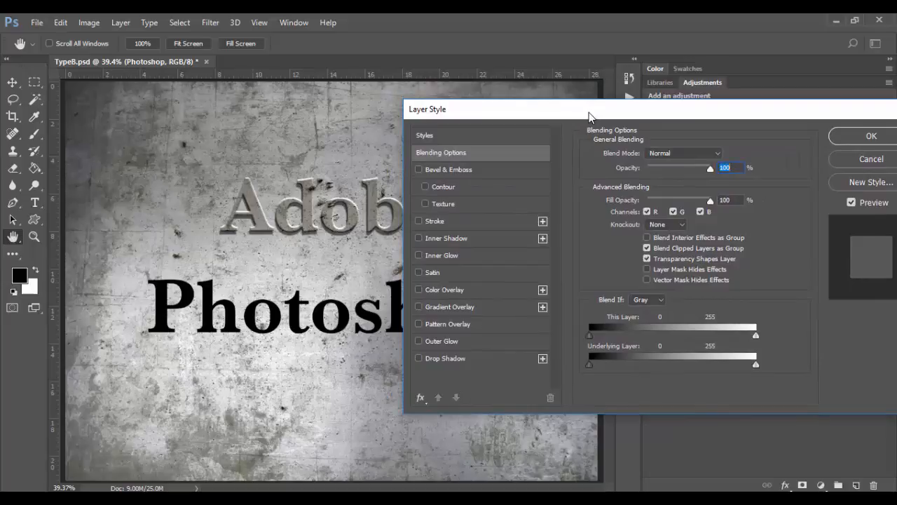
{"action": "left_click", "coordinate": [446, 171]}
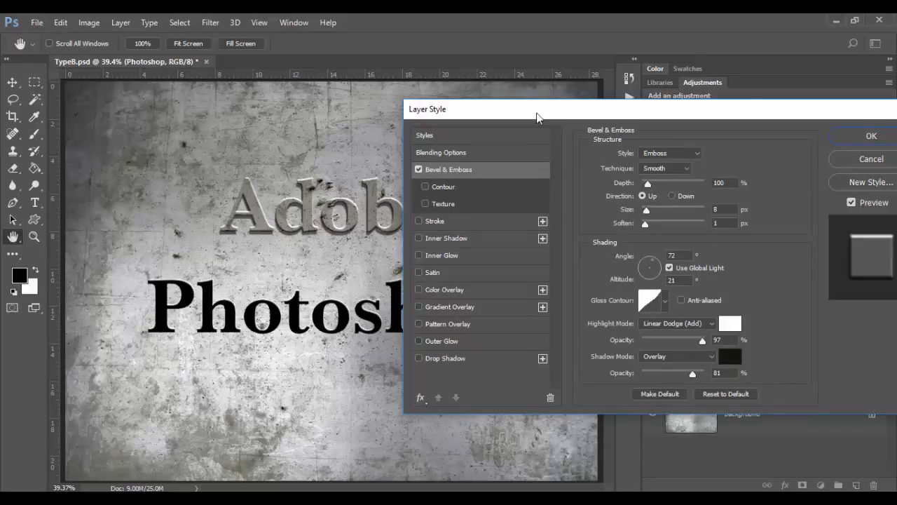
{"action": "left_click_drag", "start_coordinate": [537, 112], "coordinate": [353, 176]}
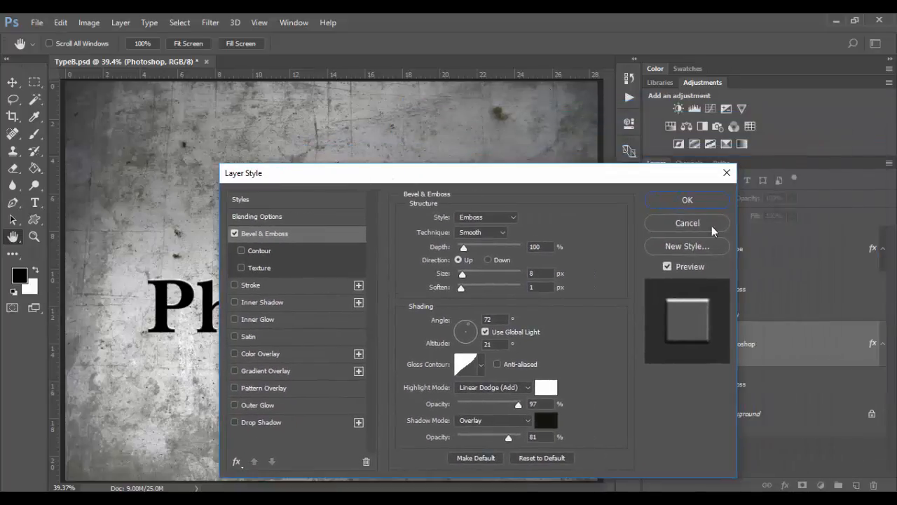
{"action": "left_click", "coordinate": [715, 207]}
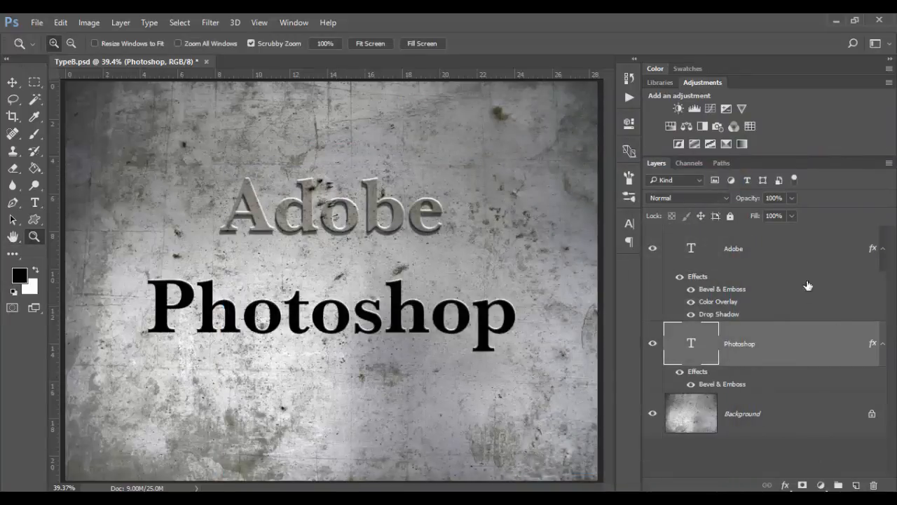
{"action": "left_click", "coordinate": [792, 216]}
{"action": "left_click_drag", "start_coordinate": [788, 230], "coordinate": [717, 232]}
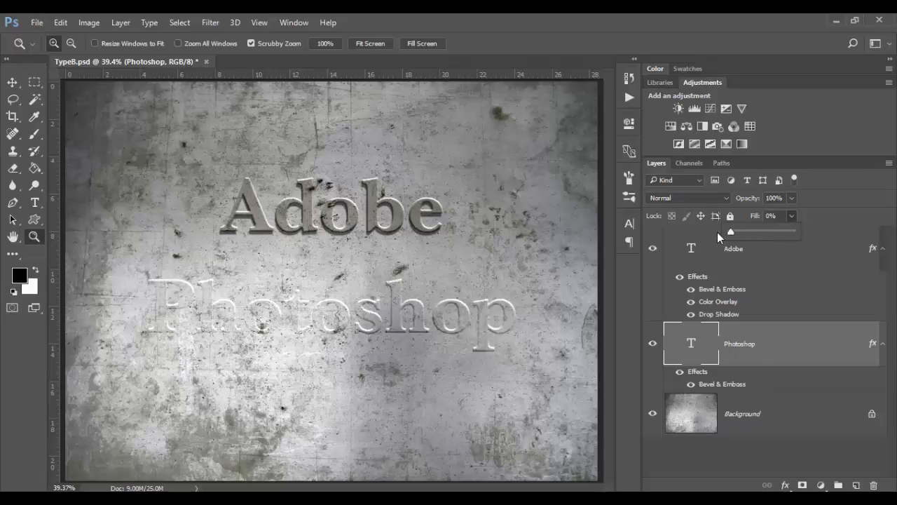
Set the Photoshop layer's Bevel & Emboss direction to Down and its shadow opacity to 100%.
{"action": "left_click", "coordinate": [795, 345]}
{"action": "double_click", "coordinate": [794, 342]}
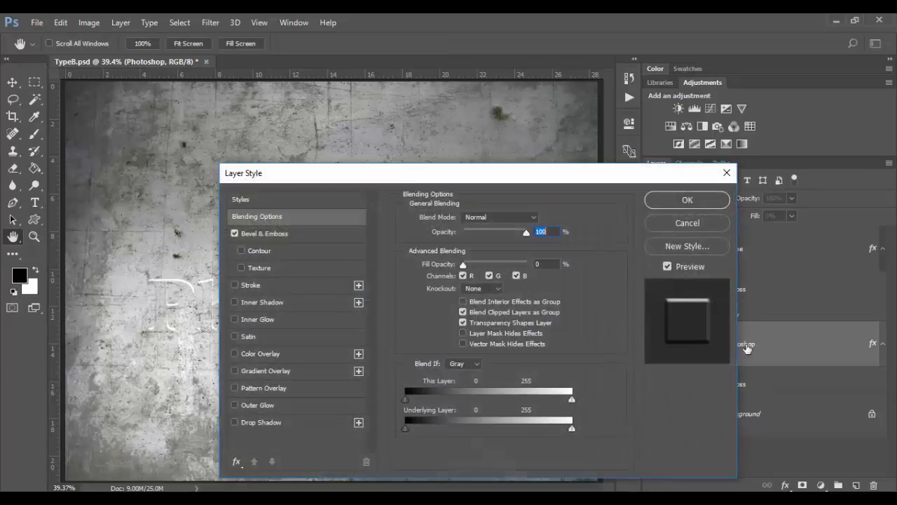
{"action": "left_click_drag", "start_coordinate": [431, 181], "coordinate": [624, 89]}
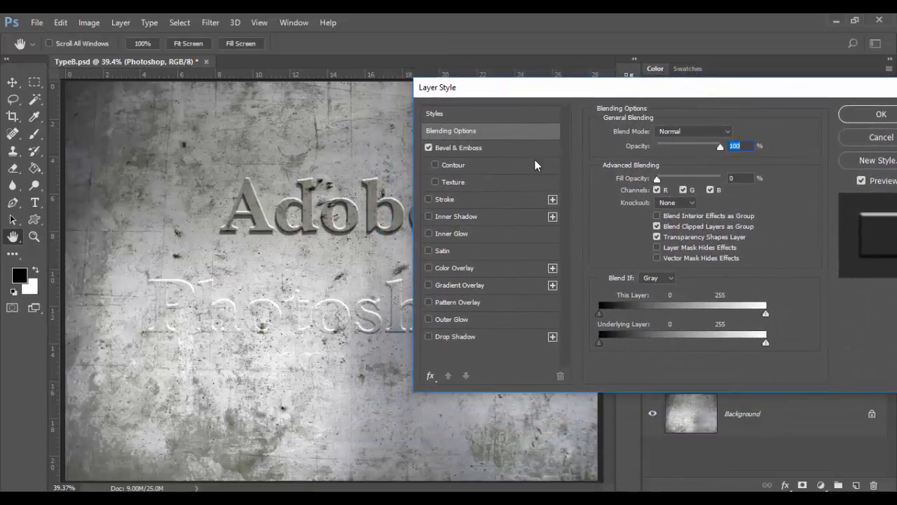
{"action": "left_click", "coordinate": [501, 150]}
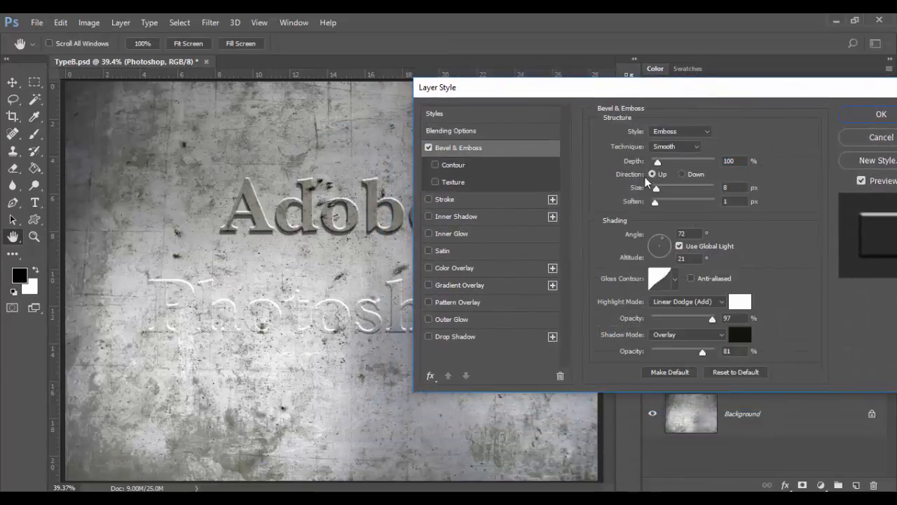
{"action": "left_click", "coordinate": [682, 174]}
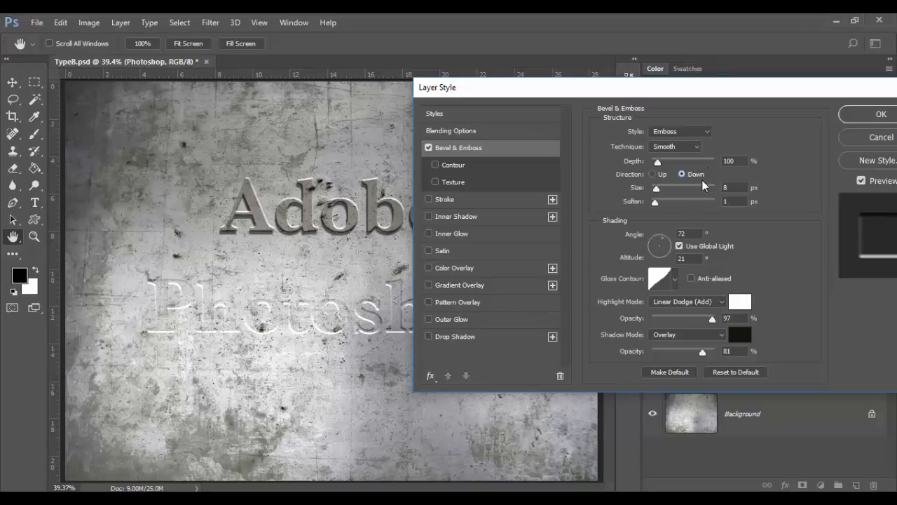
{"action": "left_click_drag", "start_coordinate": [686, 86], "coordinate": [726, 92]}
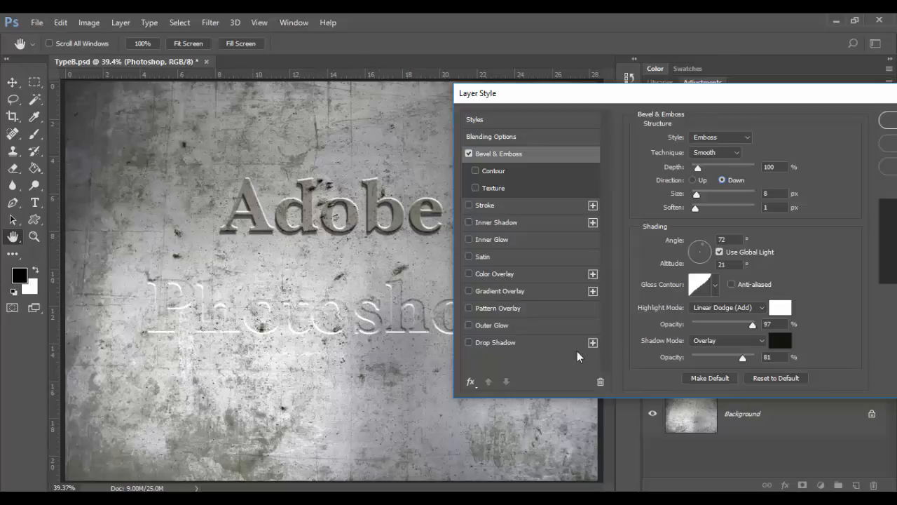
{"action": "left_click_drag", "start_coordinate": [746, 358], "coordinate": [752, 359]}
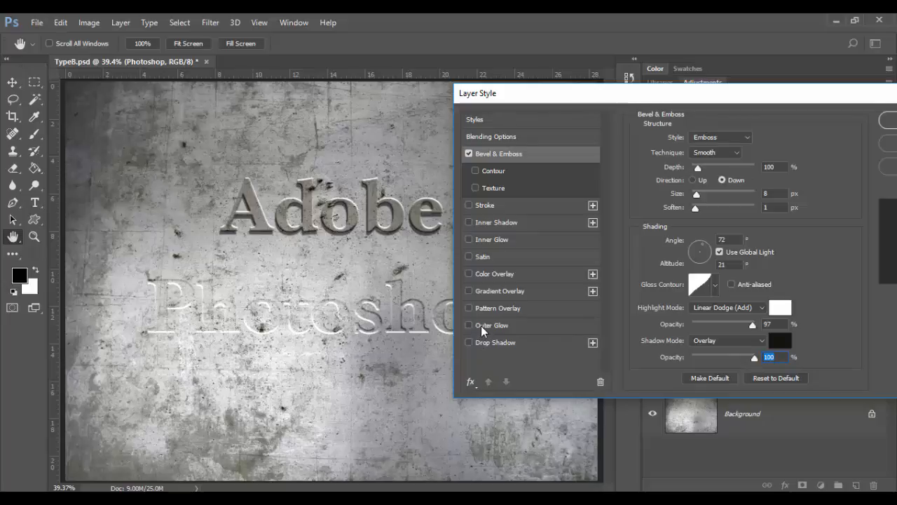
Add a Color Overlay to the Photoshop text layer with the Multiply blend mode.
{"action": "left_click", "coordinate": [495, 273]}
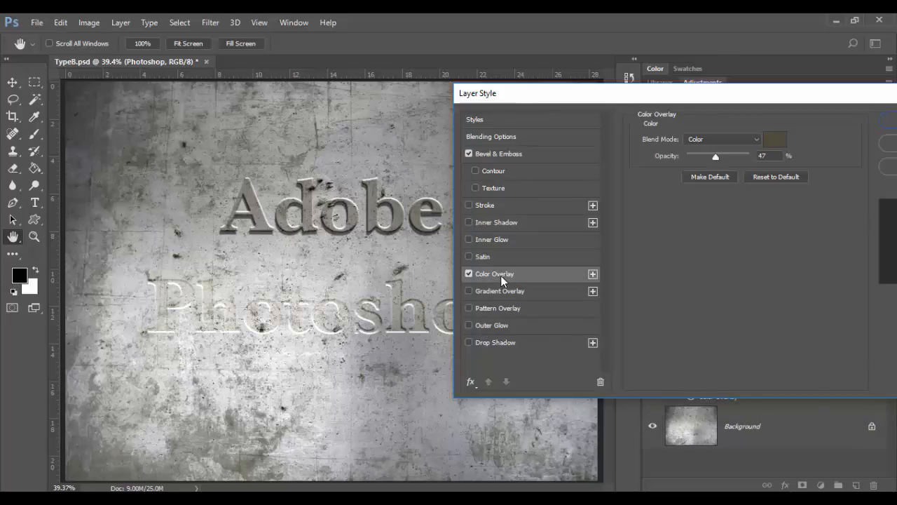
{"action": "left_click", "coordinate": [730, 139]}
{"action": "left_click", "coordinate": [713, 180]}
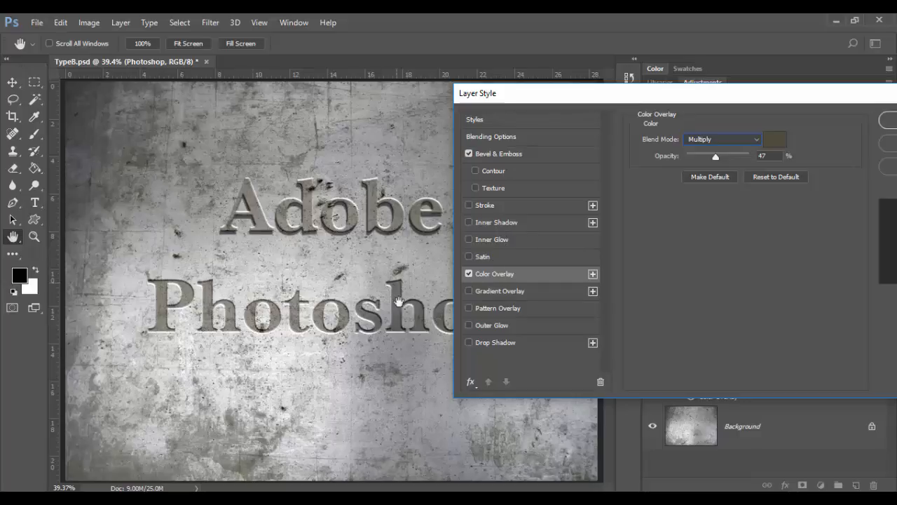
Add an Inner Shadow to the Photoshop text layer, inspect the letter edges up close and apply the layer style.
{"action": "left_click", "coordinate": [494, 222]}
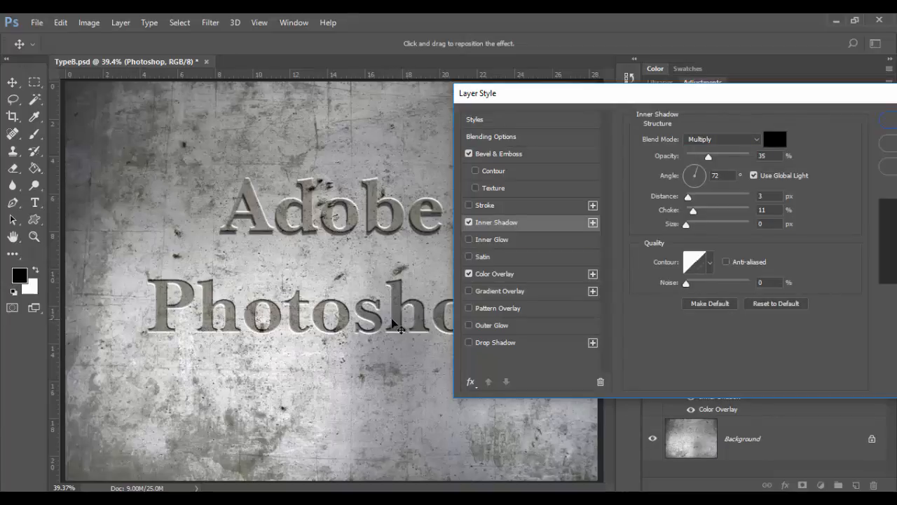
{"action": "key", "text": "ctrl+plus"}
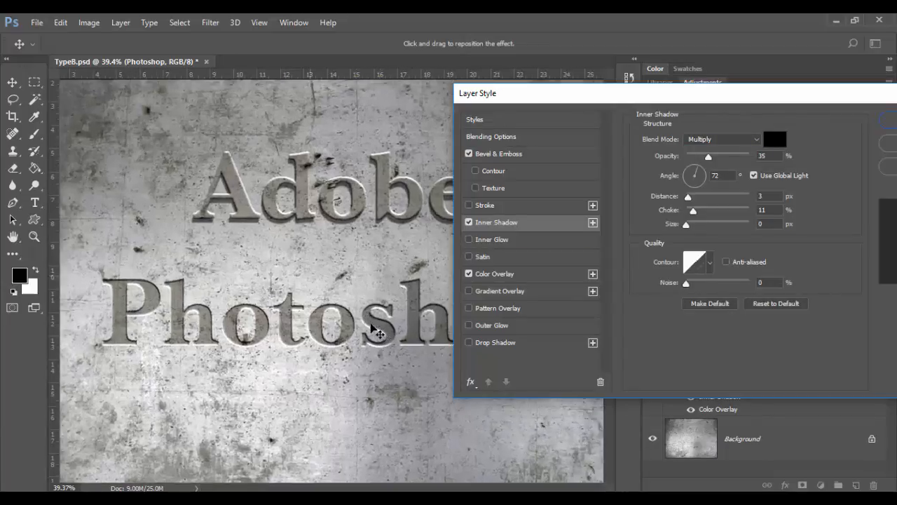
{"action": "key", "text": "ctrl+plus"}
{"action": "key", "text": "ctrl+plus"}
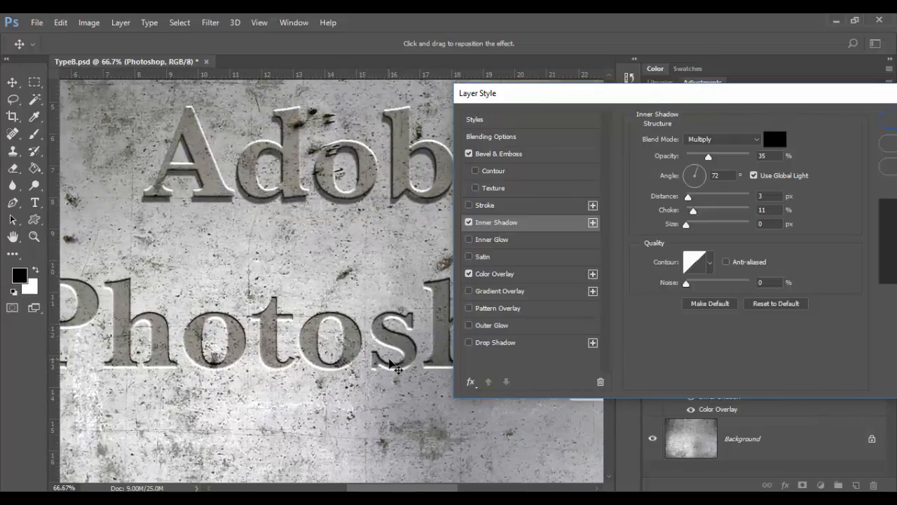
{"action": "key", "text": "ctrl+plus"}
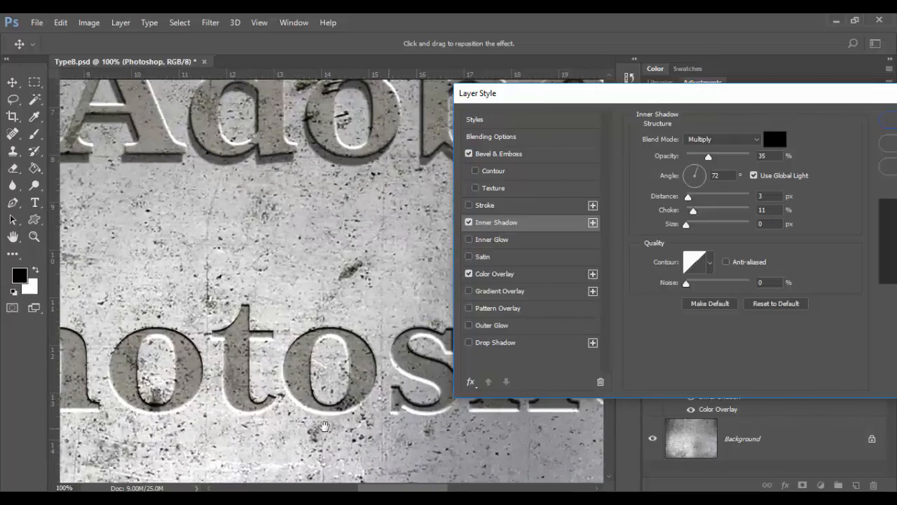
{"action": "key", "text": "Return"}
{"action": "key", "text": "z"}
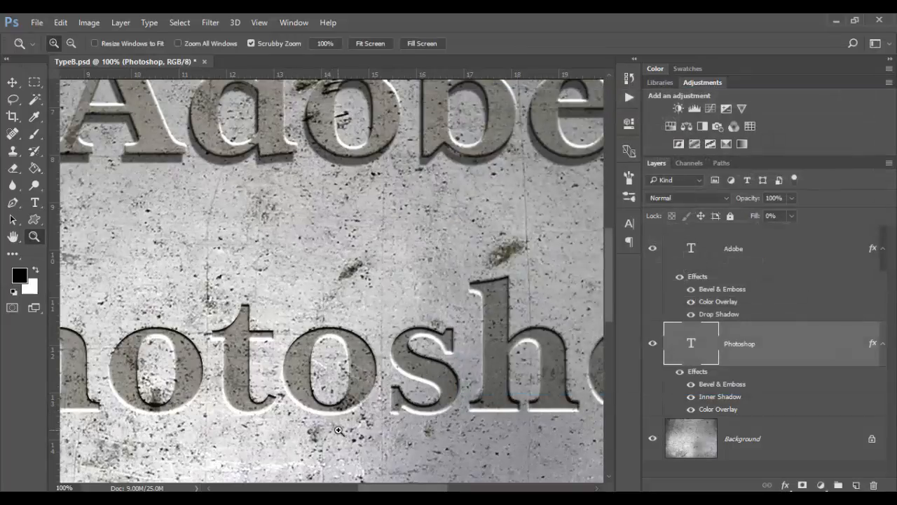
Set the Photoshop layer's Inner Shadow to a distance of 16 px, choke of 23% and size of 5 px.
{"action": "double_click", "coordinate": [782, 345]}
{"action": "left_click_drag", "start_coordinate": [524, 75], "coordinate": [761, 96]}
{"action": "left_click", "coordinate": [442, 220]}
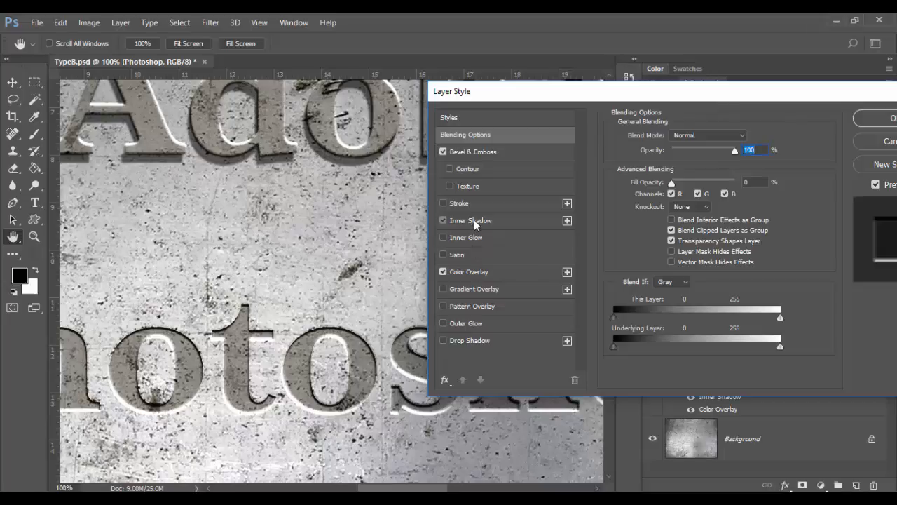
{"action": "left_click", "coordinate": [474, 220]}
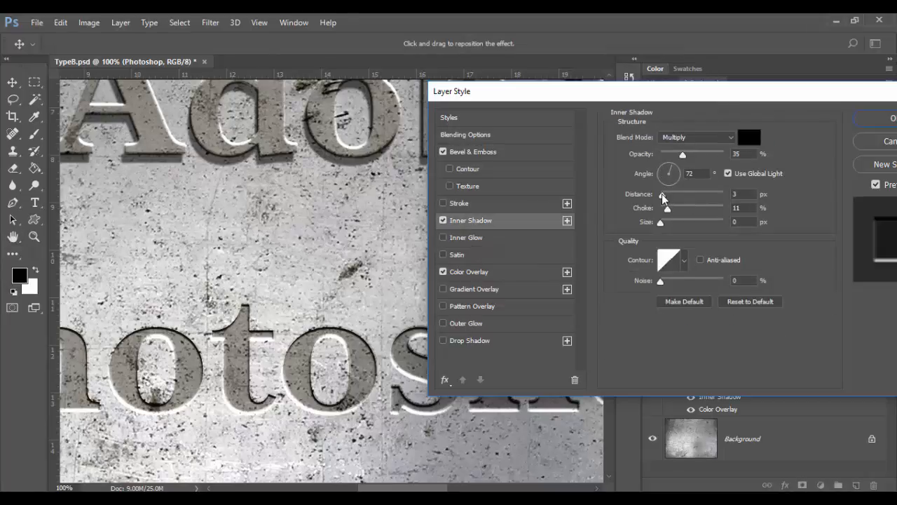
{"action": "left_click_drag", "start_coordinate": [662, 197], "coordinate": [664, 225]}
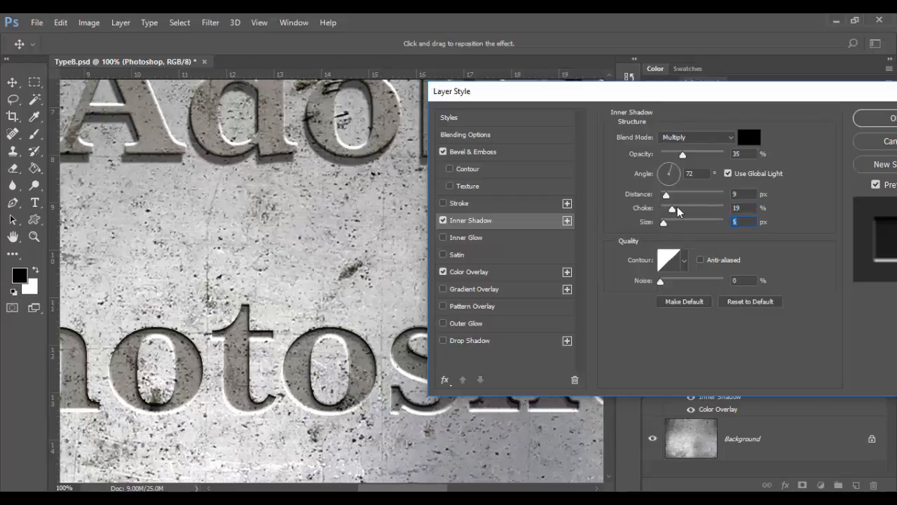
{"action": "mouse_move", "coordinate": [670, 196]}
{"action": "left_mouse_down"}
{"action": "mouse_move", "coordinate": [676, 207]}
{"action": "mouse_move", "coordinate": [727, 208]}
{"action": "mouse_move", "coordinate": [673, 208]}
{"action": "left_mouse_up"}
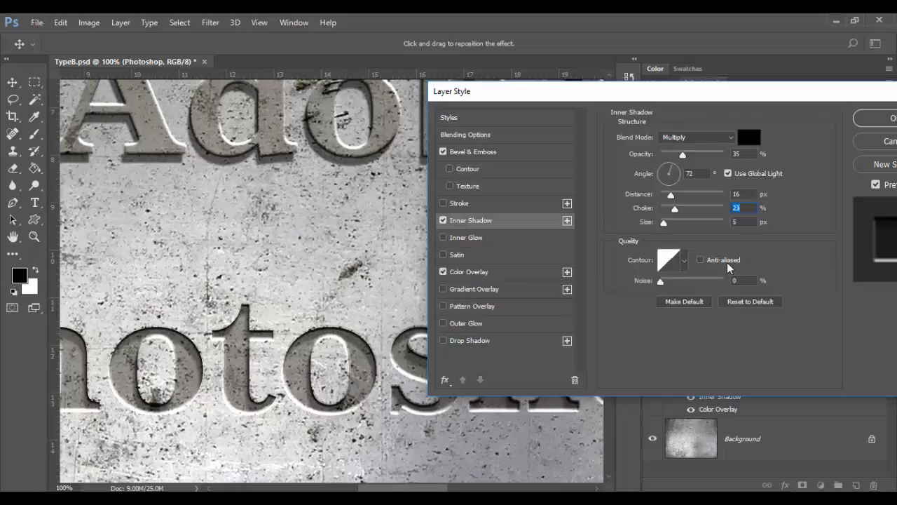
Try anti-aliasing on the Inner Shadow contour and on the Bevel & Emboss gloss contour.
{"action": "left_click", "coordinate": [699, 260]}
{"action": "left_click", "coordinate": [700, 260]}
{"action": "left_click", "coordinate": [481, 155]}
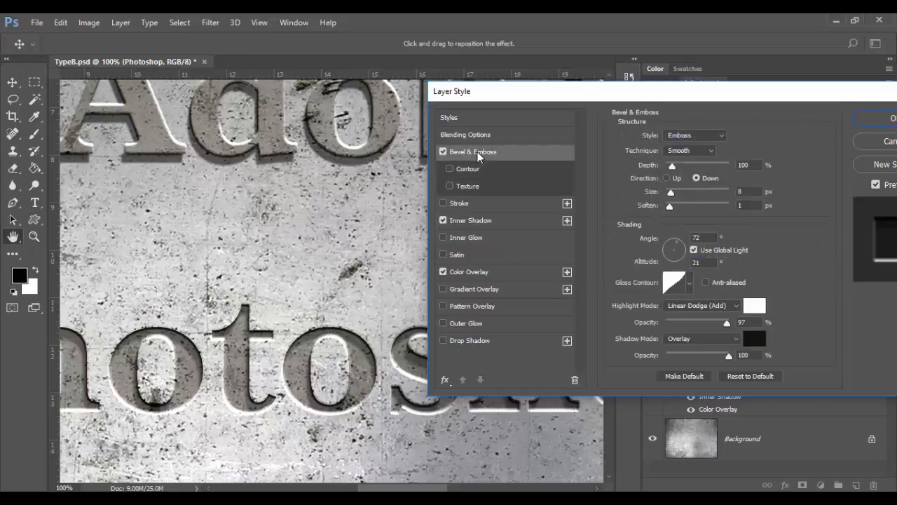
{"action": "left_click", "coordinate": [707, 283]}
{"action": "left_click", "coordinate": [706, 283]}
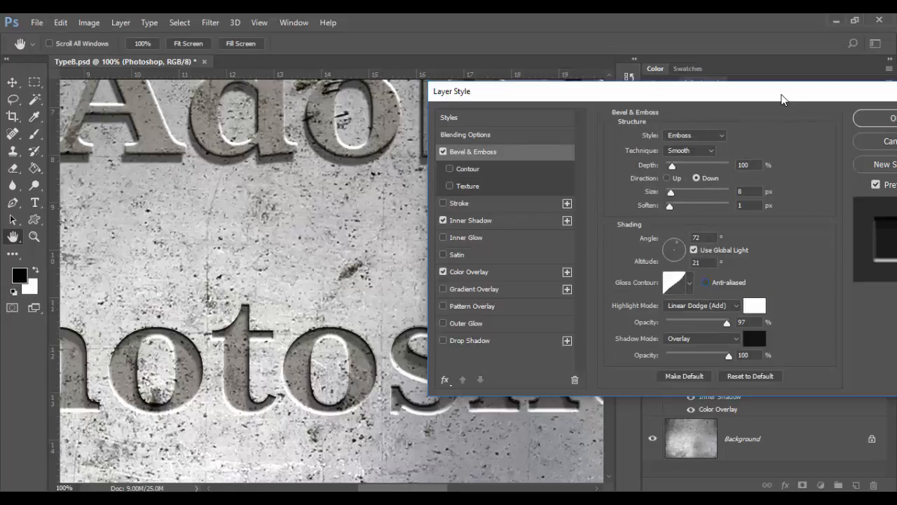
Apply the layer style changes to the Photoshop text and examine both words against the whole background.
{"action": "left_click_drag", "start_coordinate": [780, 99], "coordinate": [651, 114]}
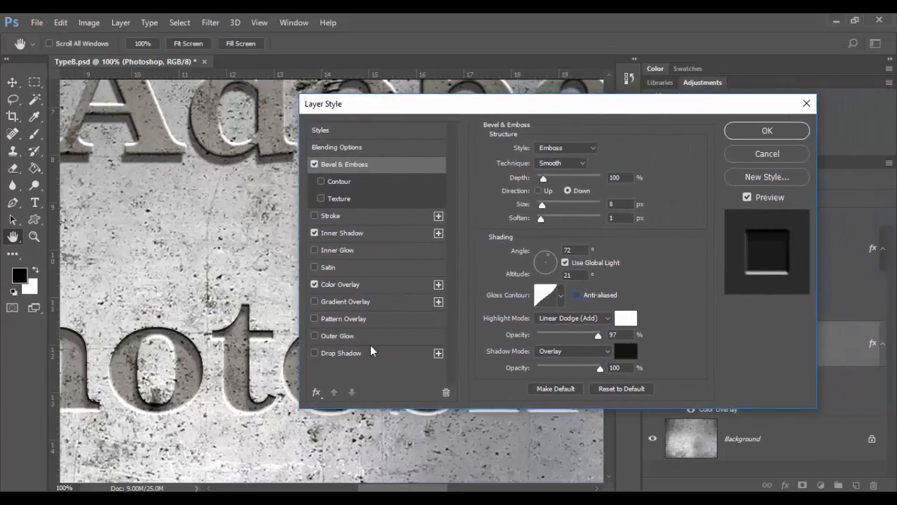
{"action": "key", "text": "z"}
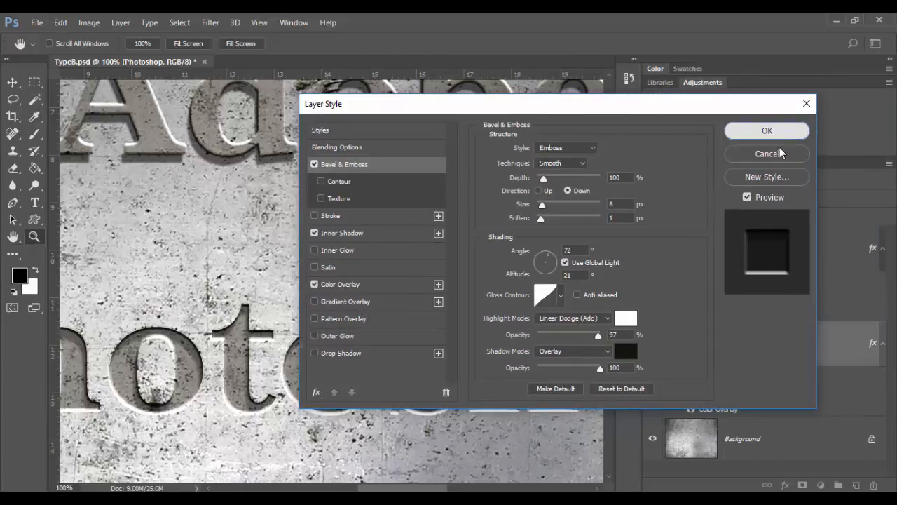
{"action": "left_click", "coordinate": [781, 136]}
{"action": "key", "text": "ctrl+0"}
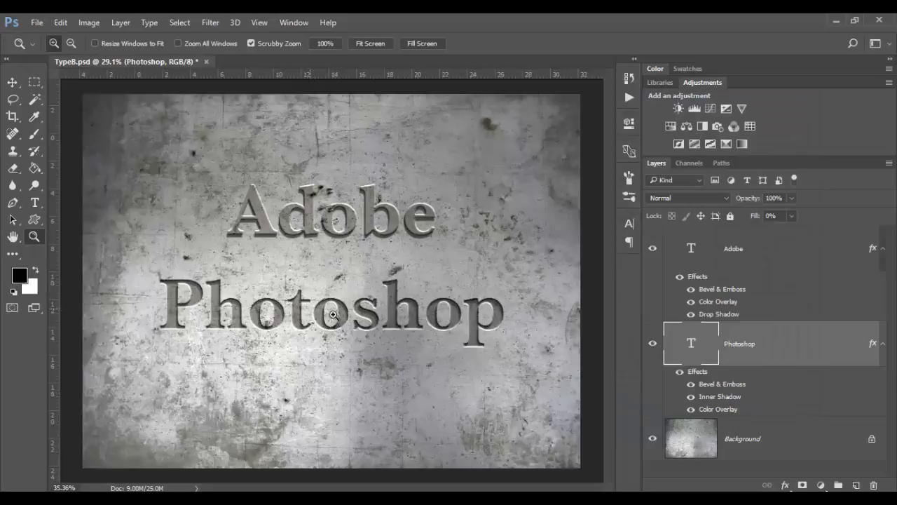
{"action": "left_click_drag", "start_coordinate": [333, 315], "coordinate": [334, 316]}
{"action": "key", "text": "space"}
{"action": "left_click_drag", "start_coordinate": [312, 412], "coordinate": [311, 437]}
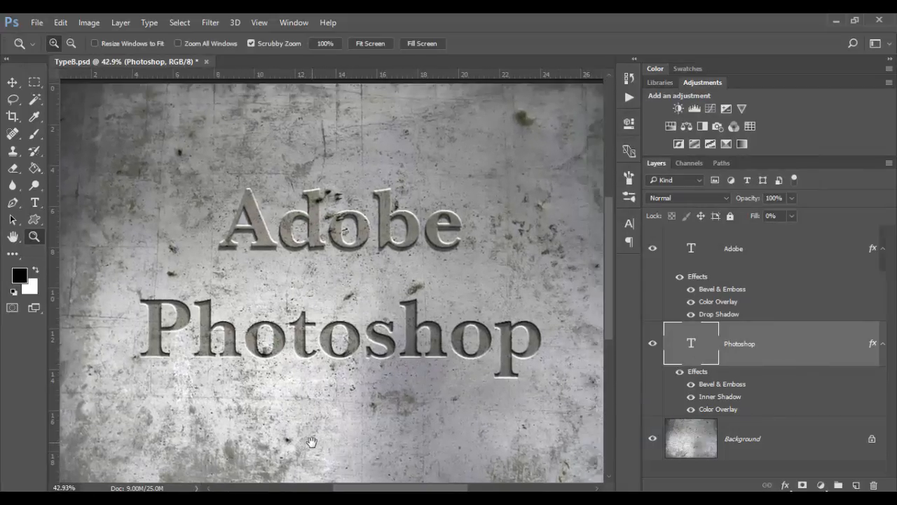
{"action": "left_click_drag", "start_coordinate": [411, 400], "coordinate": [393, 395]}
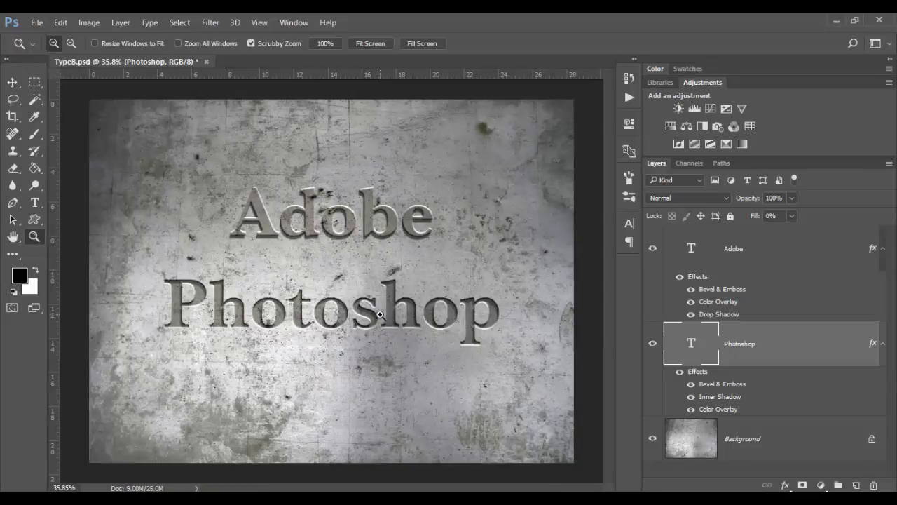
Add a new layer above the Adobe text layer and fill it entirely with black using the Paint Bucket.
{"action": "left_click", "coordinate": [782, 249]}
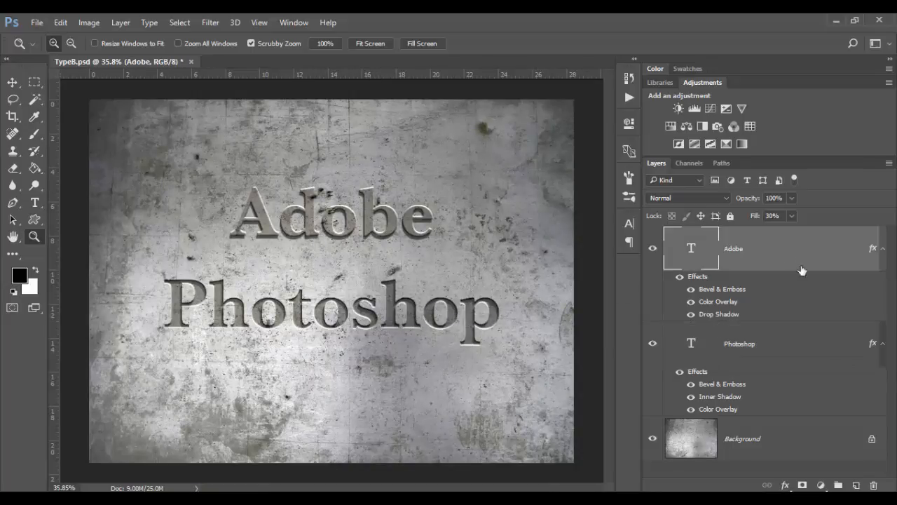
{"action": "left_click", "coordinate": [856, 485]}
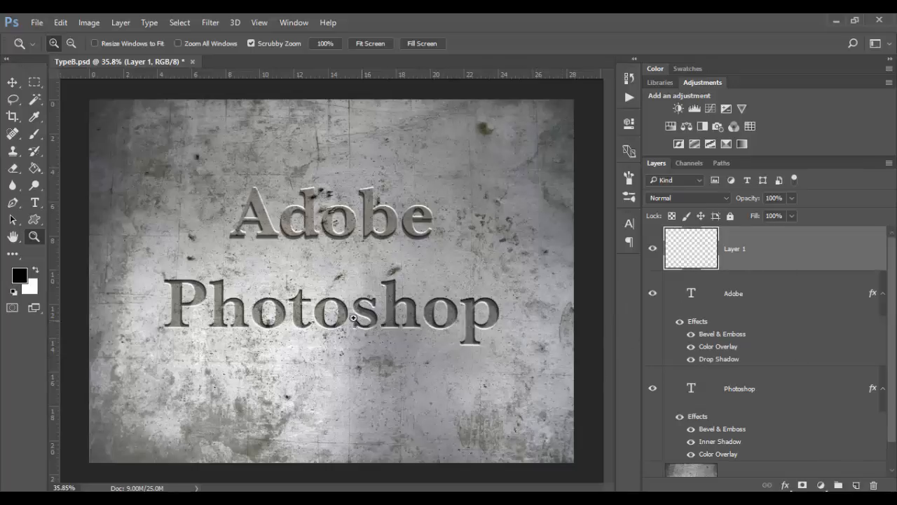
{"action": "key", "text": "g"}
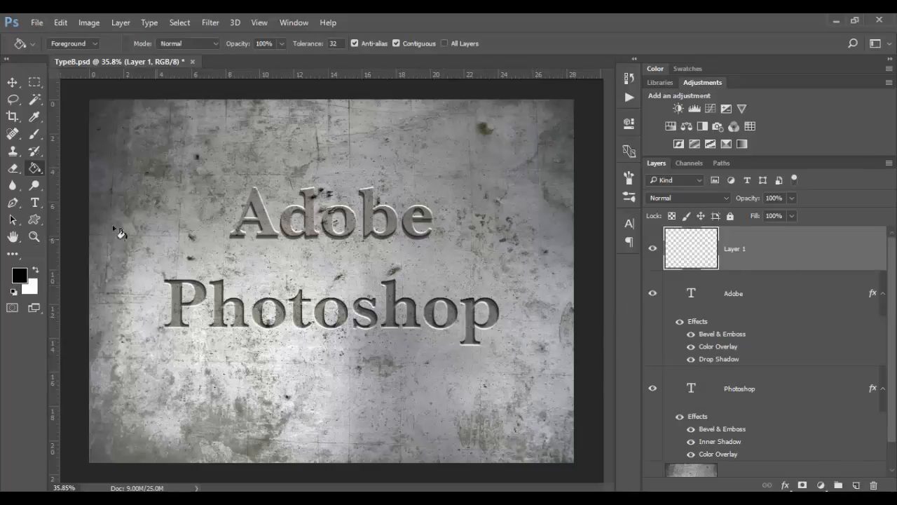
{"action": "right_click", "coordinate": [39, 169]}
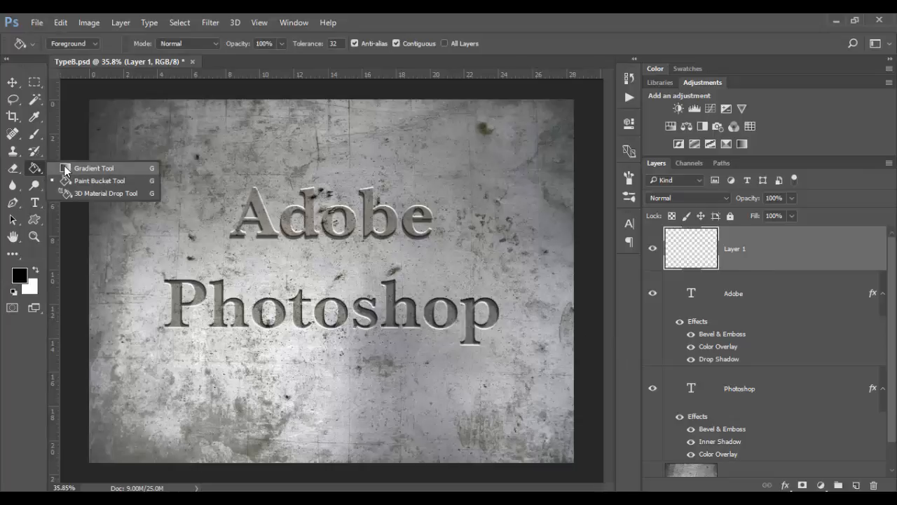
{"action": "left_click", "coordinate": [66, 170]}
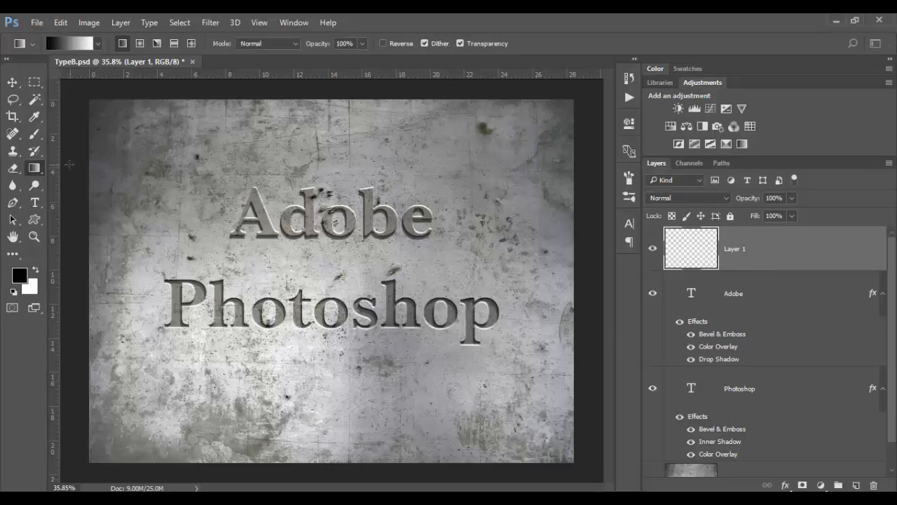
{"action": "right_click", "coordinate": [35, 170]}
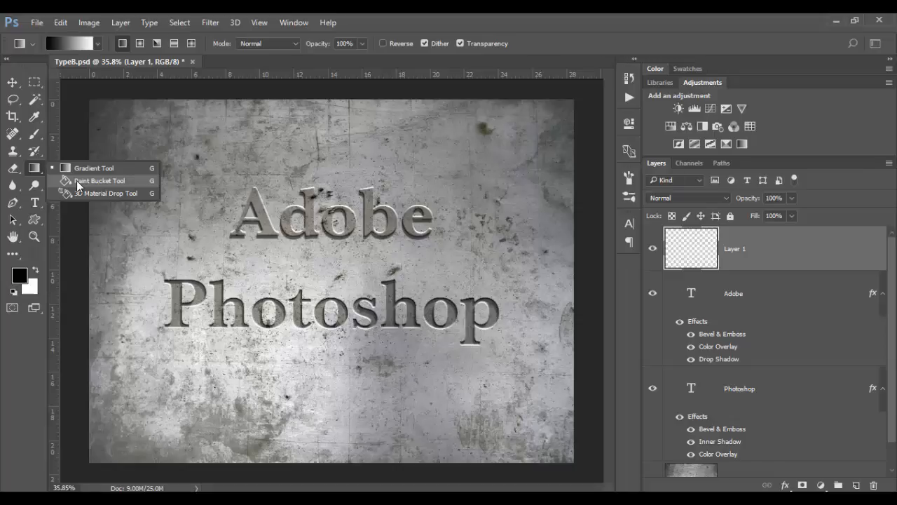
{"action": "left_click", "coordinate": [77, 181]}
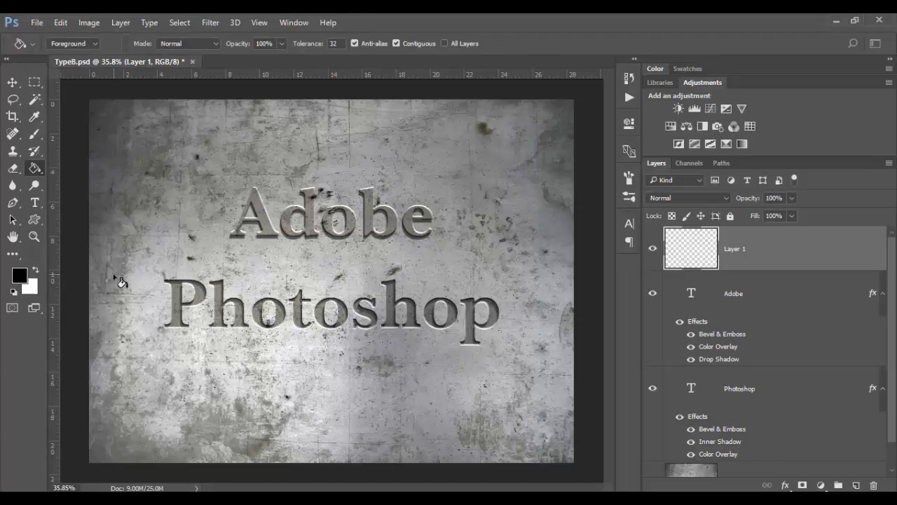
{"action": "left_click", "coordinate": [197, 222]}
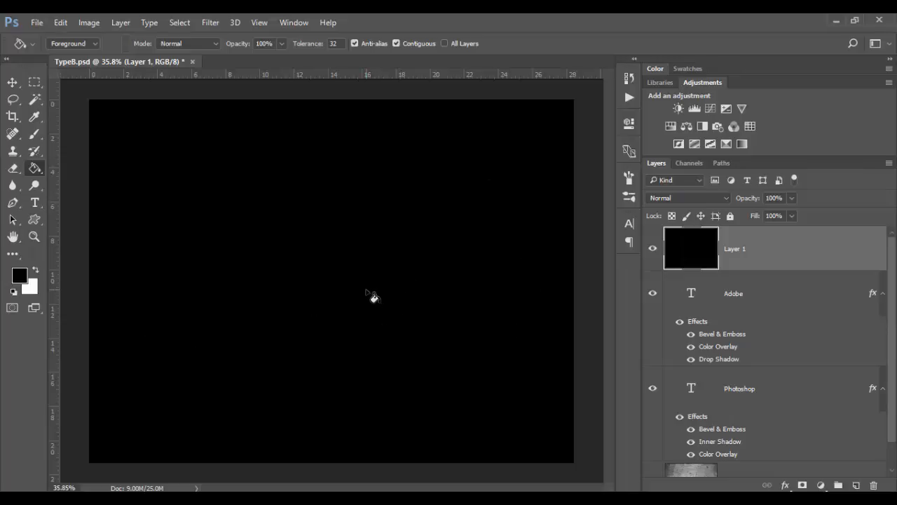
Erase the middle of the black layer with two centred dabs of a soft 2200 px eraser at 20% opacity and 0% hardness.
{"action": "key", "text": "e"}
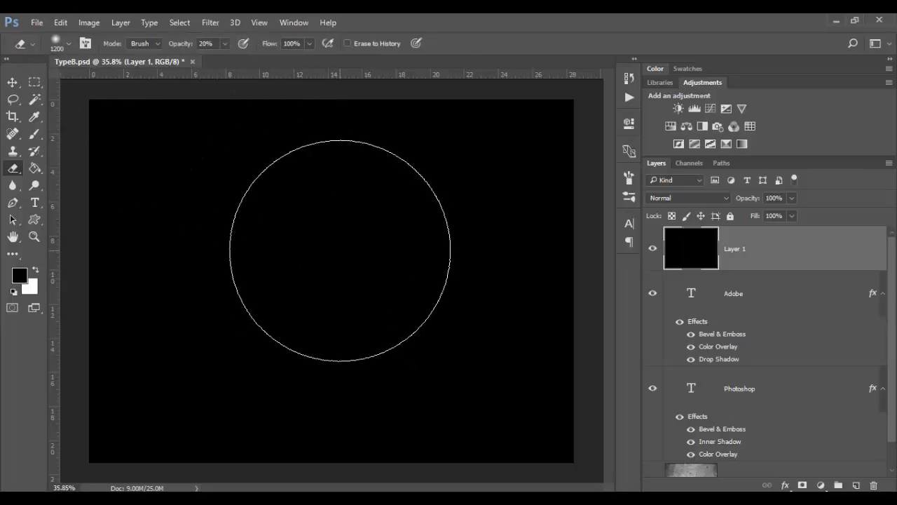
{"action": "right_click", "coordinate": [340, 250]}
{"action": "left_click", "coordinate": [385, 368]}
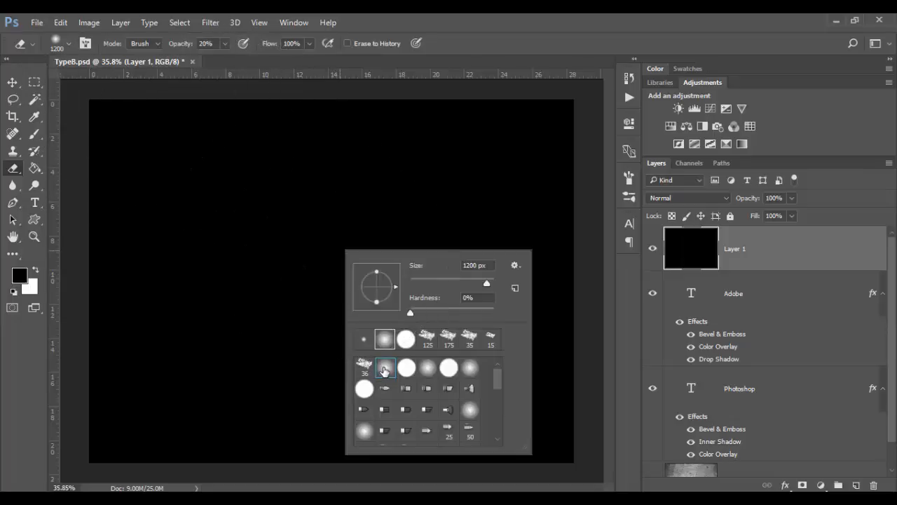
{"action": "left_click", "coordinate": [470, 59]}
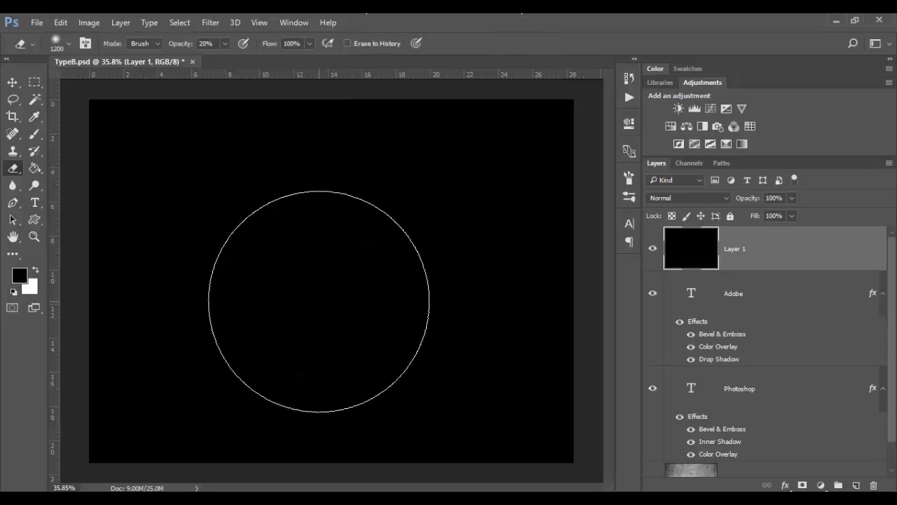
{"action": "key", "text": "bracketright"}
{"action": "key", "text": "bracketright"}
{"action": "key", "text": "bracketright"}
{"action": "key", "text": "bracketright"}
{"action": "key", "text": "bracketright"}
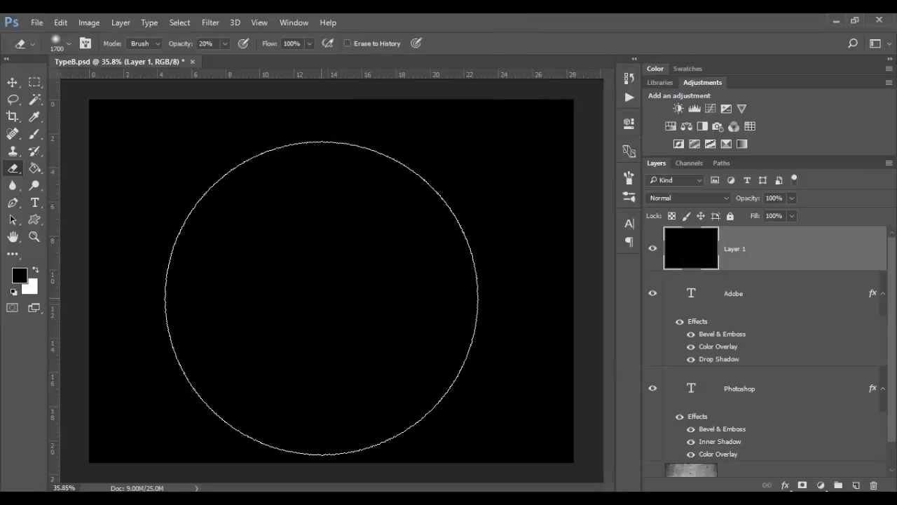
{"action": "key", "text": "bracketright"}
{"action": "key", "text": "bracketright"}
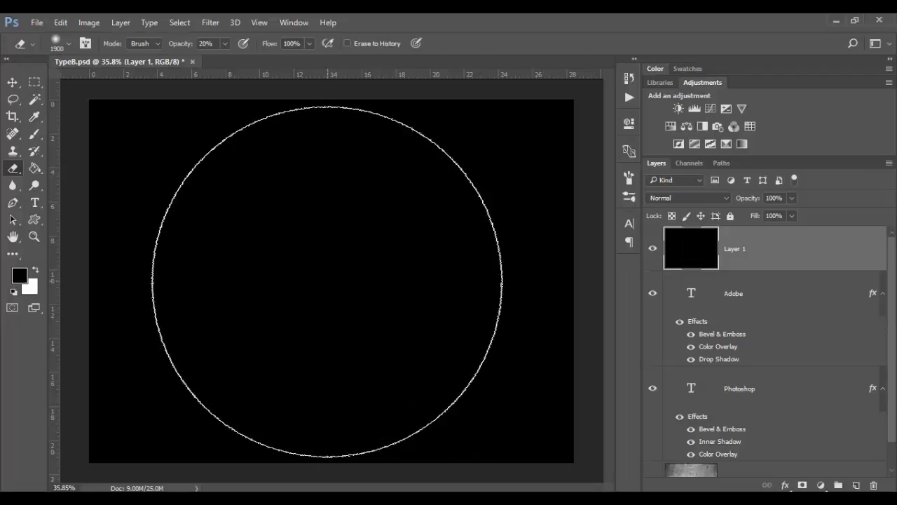
{"action": "key", "text": "bracketright"}
{"action": "key", "text": "bracketright"}
{"action": "key", "text": "bracketright"}
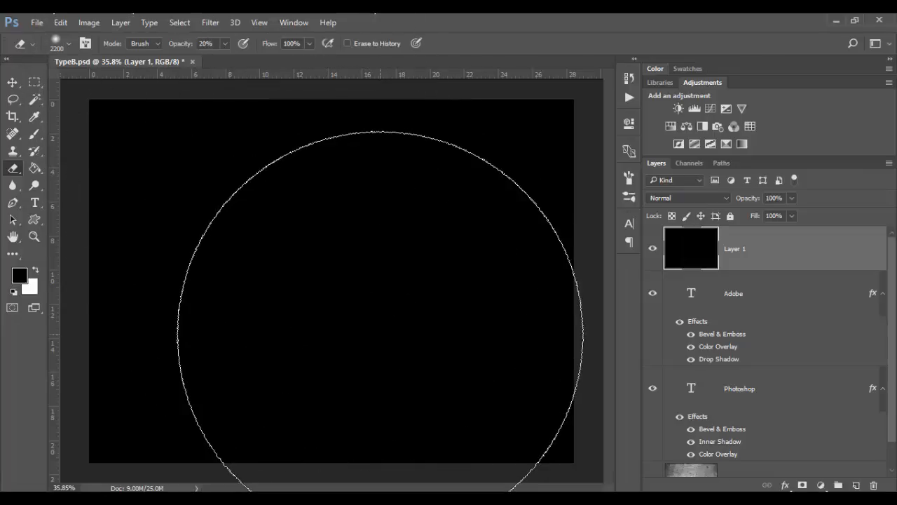
{"action": "key", "text": "0"}
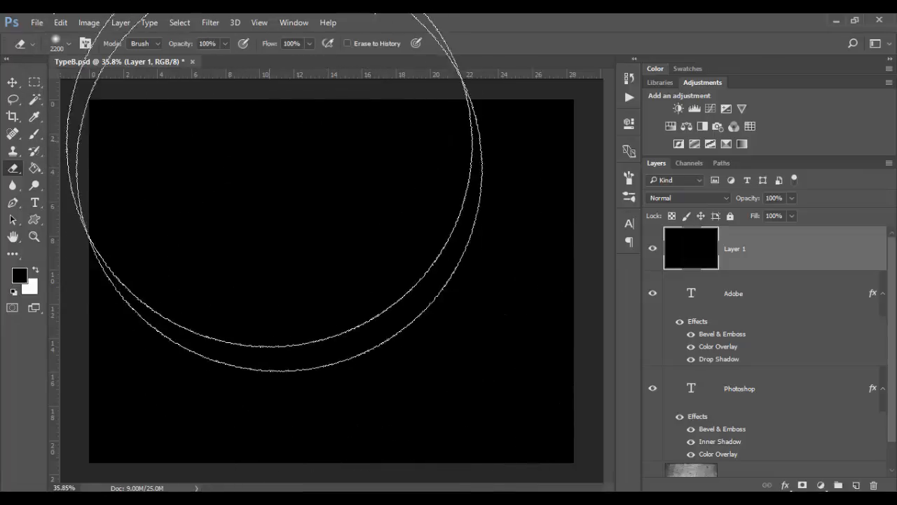
{"action": "key", "text": "2"}
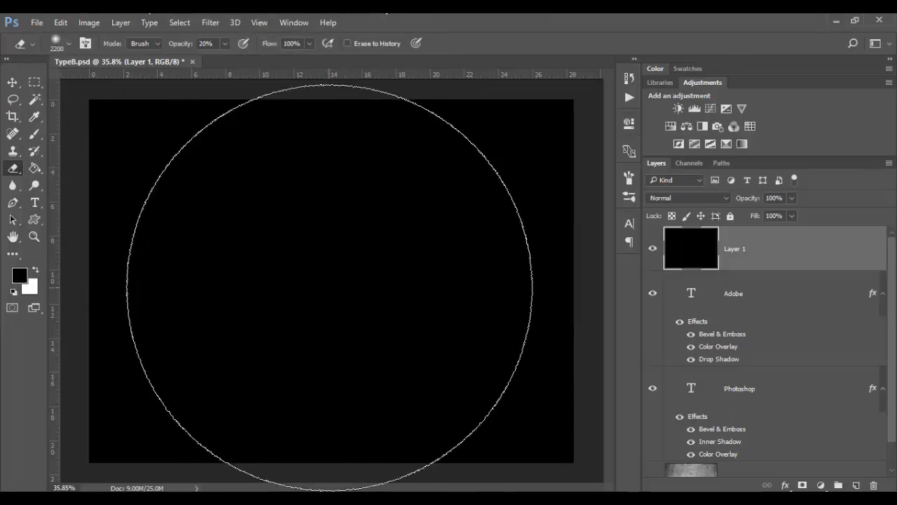
{"action": "left_click", "coordinate": [333, 283]}
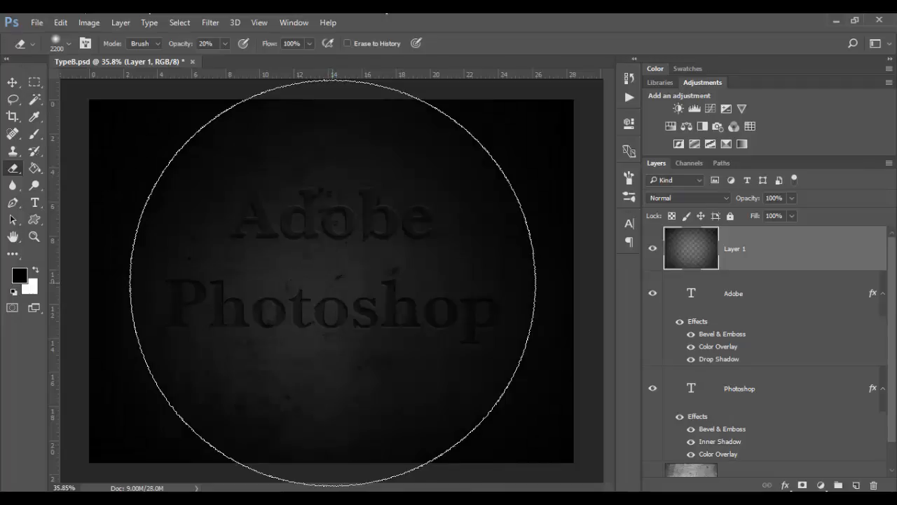
{"action": "left_click", "coordinate": [332, 283]}
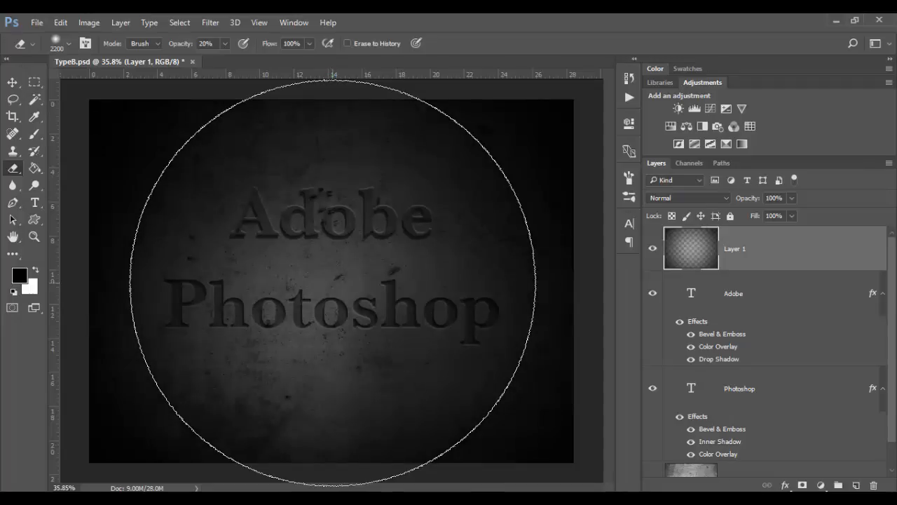
Lighten the centre of the black layer further with repeated 20% eraser dabs at 1900 px and 1700 px.
{"action": "key", "text": "bracketleft"}
{"action": "key", "text": "bracketleft"}
{"action": "key", "text": "bracketleft"}
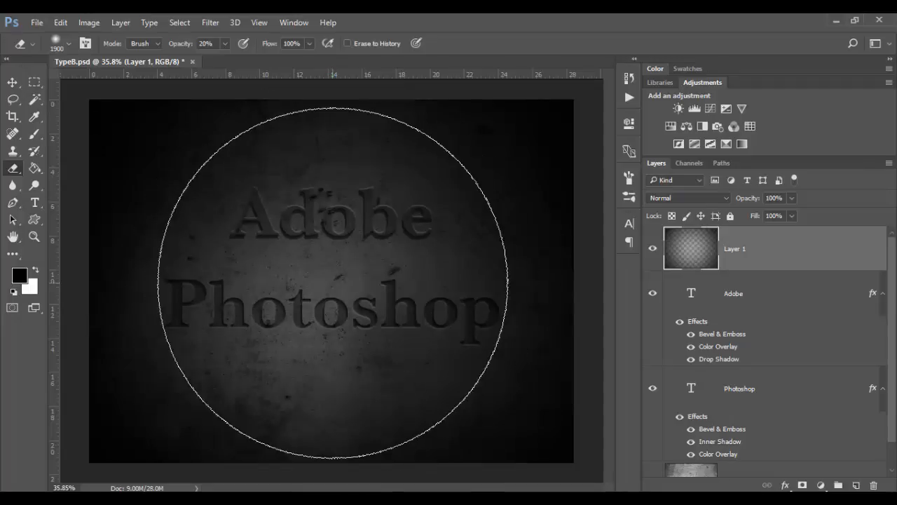
{"action": "left_click", "coordinate": [333, 282]}
{"action": "left_click", "coordinate": [333, 282]}
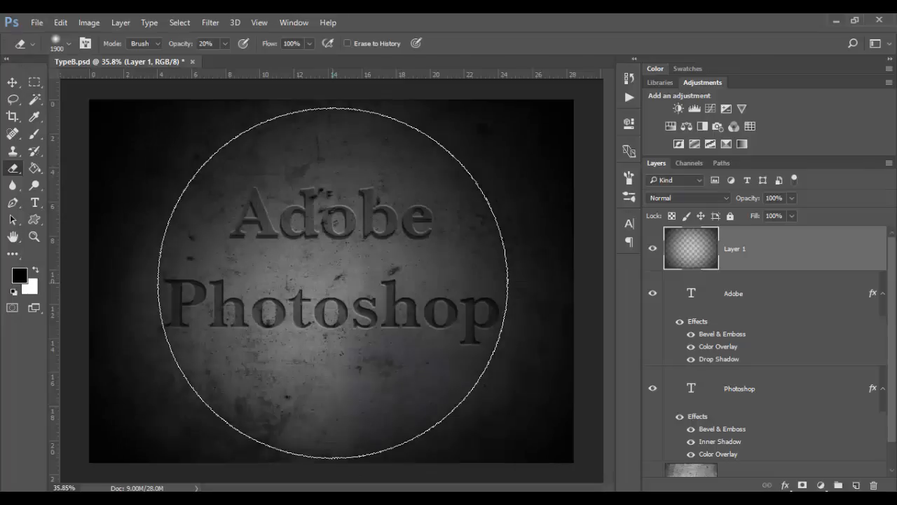
{"action": "left_click", "coordinate": [333, 283]}
{"action": "left_click", "coordinate": [332, 282]}
{"action": "key", "text": "bracketleft"}
{"action": "key", "text": "bracketleft"}
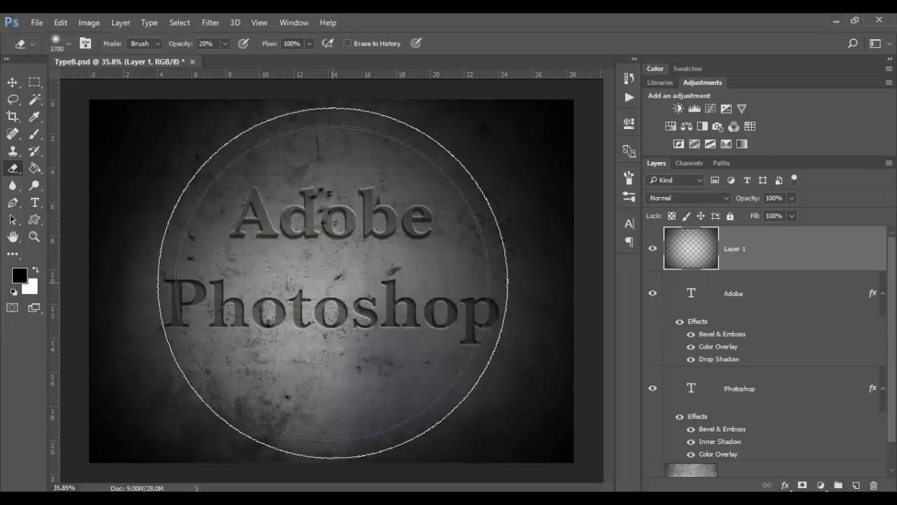
{"action": "left_click", "coordinate": [333, 283]}
Widen the lit area of the black layer with centred 20% eraser dabs at about 2600 to 2700 px.
{"action": "key", "text": "bracketright"}
{"action": "key", "text": "bracketright"}
{"action": "key", "text": "bracketright"}
{"action": "key", "text": "bracketright"}
{"action": "key", "text": "bracketright"}
{"action": "key", "text": "bracketright"}
{"action": "key", "text": "bracketright"}
{"action": "key", "text": "bracketright"}
{"action": "key", "text": "bracketright"}
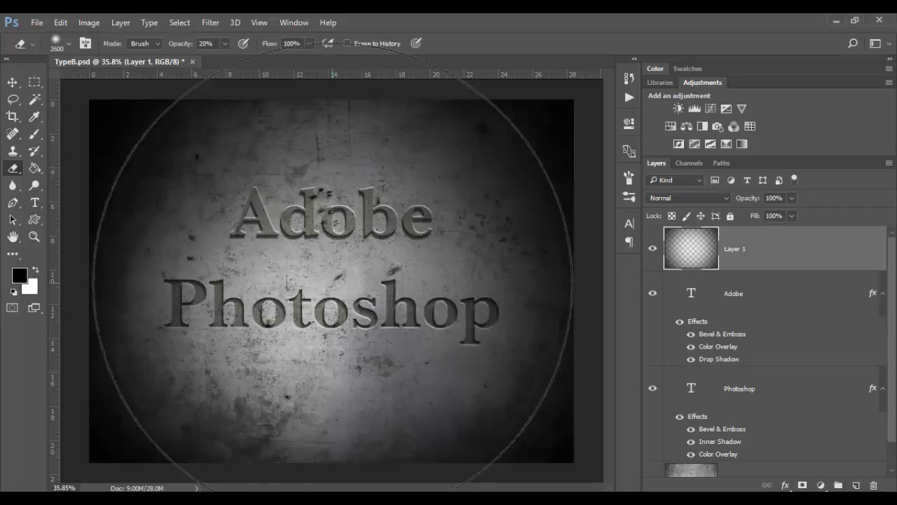
{"action": "left_click", "coordinate": [332, 283]}
{"action": "left_click", "coordinate": [333, 283]}
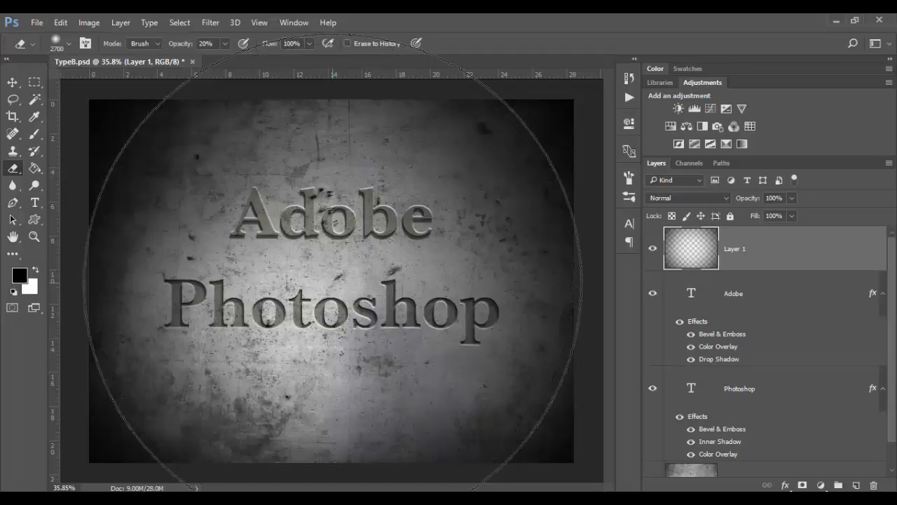
{"action": "left_click", "coordinate": [332, 283]}
Reduce the soft eraser to 1600 px over the centre of the black vignette layer.
{"action": "key", "text": "bracketleft"}
{"action": "key", "text": "bracketleft"}
{"action": "key", "text": "bracketleft"}
{"action": "key", "text": "bracketleft"}
{"action": "key", "text": "bracketleft"}
{"action": "key", "text": "bracketleft"}
{"action": "key", "text": "bracketleft"}
{"action": "key", "text": "bracketleft"}
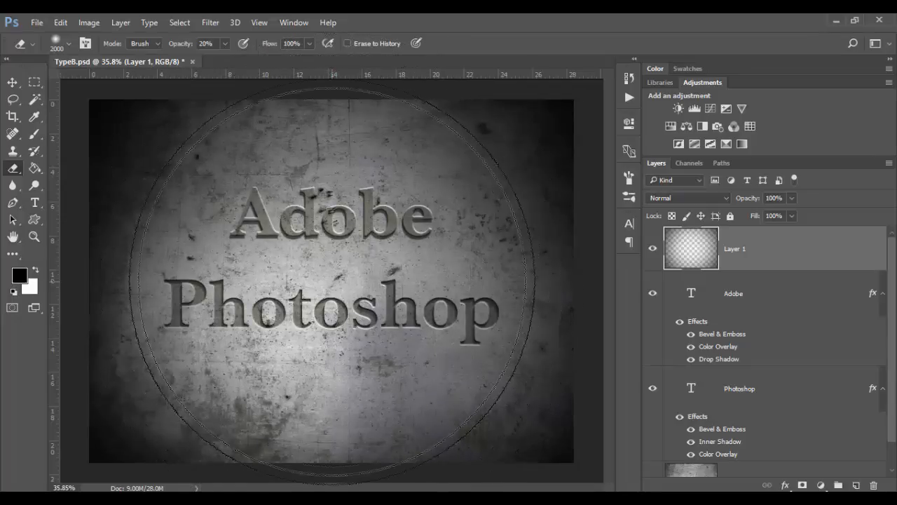
{"action": "key", "text": "bracketleft"}
{"action": "key", "text": "bracketleft"}
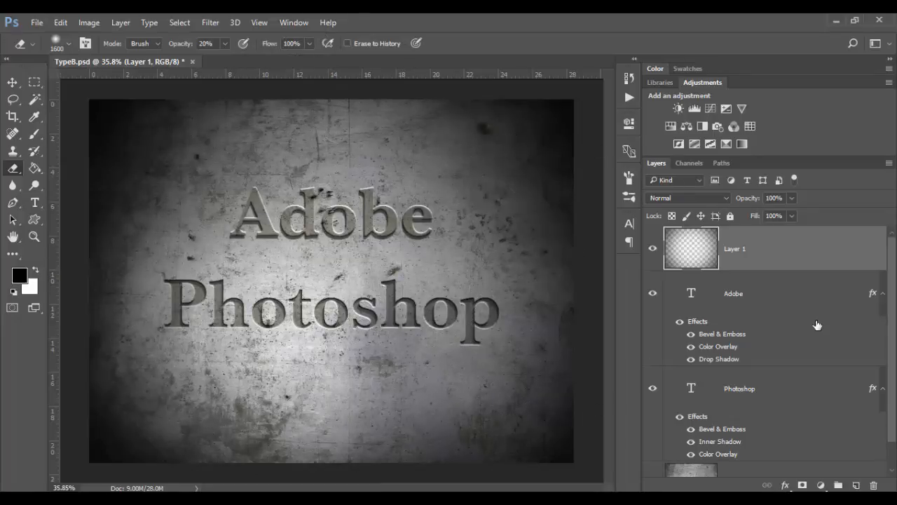
Try a slightly lower opacity on the black vignette layer, restore it to 100% and try another blend mode.
{"action": "left_click", "coordinate": [792, 199]}
{"action": "mouse_move", "coordinate": [792, 215]}
{"action": "left_mouse_down"}
{"action": "mouse_move", "coordinate": [780, 215]}
{"action": "mouse_move", "coordinate": [791, 216]}
{"action": "left_mouse_up"}
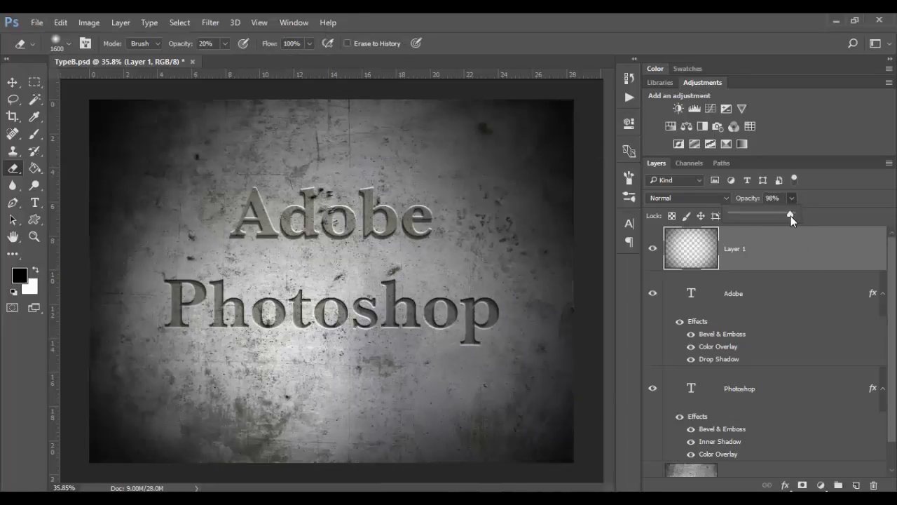
{"action": "left_click", "coordinate": [694, 207]}
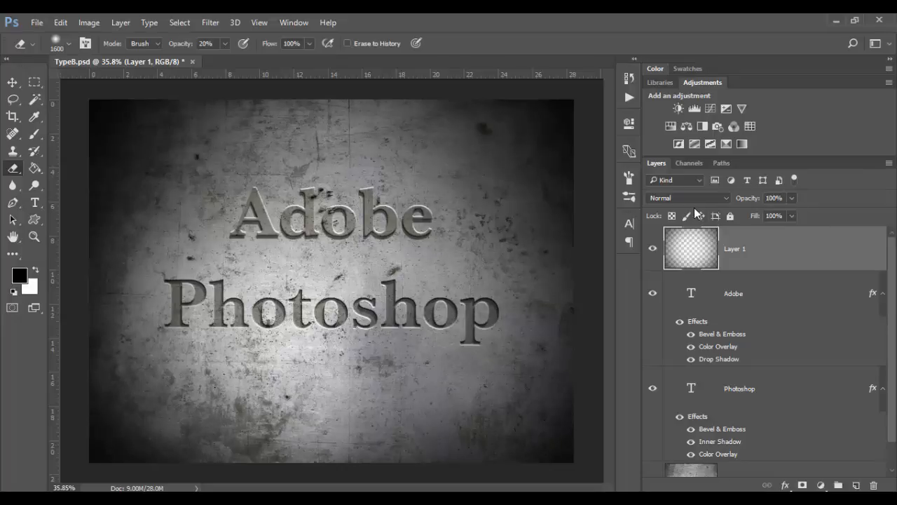
{"action": "left_click", "coordinate": [688, 198]}
{"action": "left_click", "coordinate": [698, 241]}
Add another empty layer above the vignette layer, shrink the eraser to 200 px and make white the foreground colour.
{"action": "left_click", "coordinate": [855, 486]}
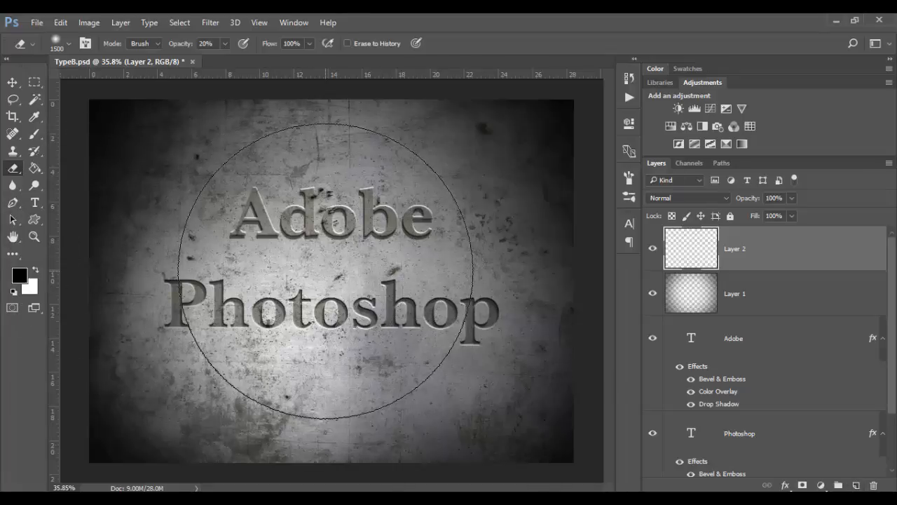
{"action": "key", "text": "bracketleft"}
{"action": "key", "text": "bracketleft"}
{"action": "key", "text": "bracketleft"}
{"action": "key", "text": "bracketleft"}
{"action": "key", "text": "bracketleft"}
{"action": "key", "text": "bracketleft"}
{"action": "key", "text": "bracketleft"}
{"action": "key", "text": "bracketleft"}
{"action": "key", "text": "bracketleft"}
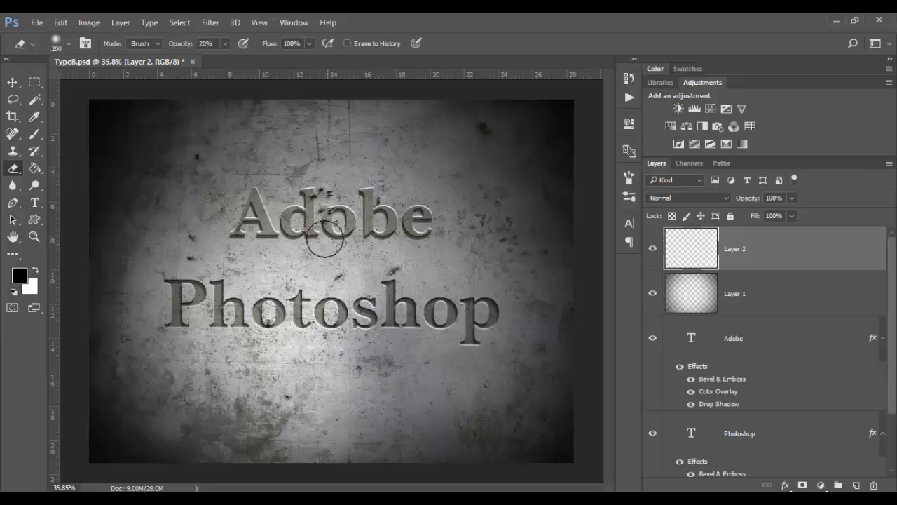
{"action": "key", "text": "x"}
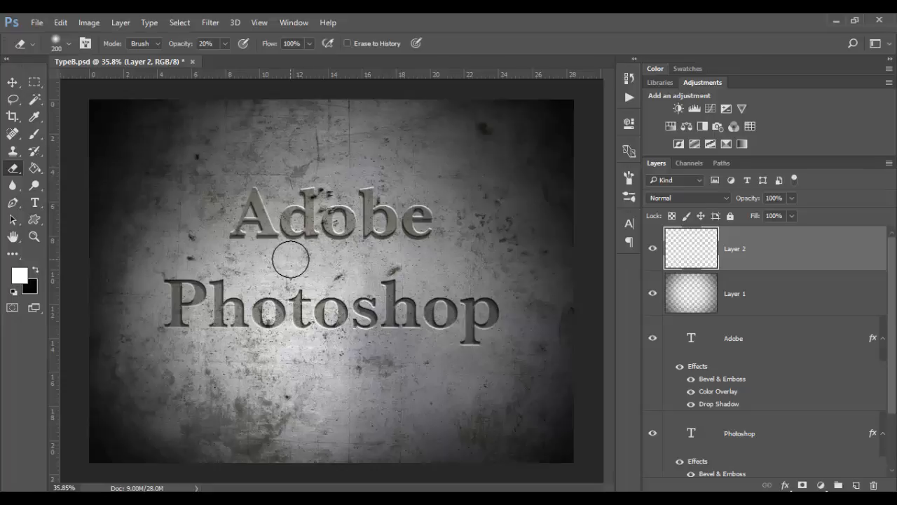
Paint soft white light over the words on the new layer with an 800 px brush, 0% hardness, 20% opacity, Linear Dodge (Add).
{"action": "key", "text": "b"}
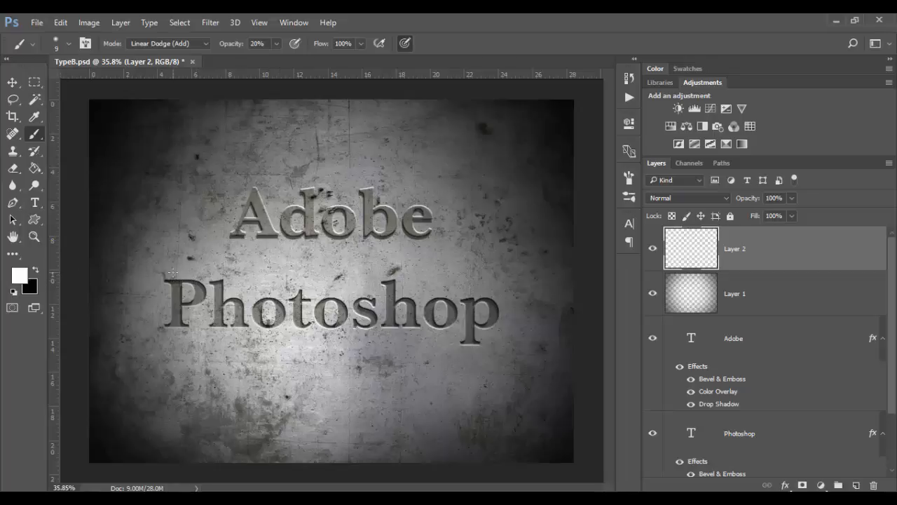
{"action": "right_click", "coordinate": [245, 265]}
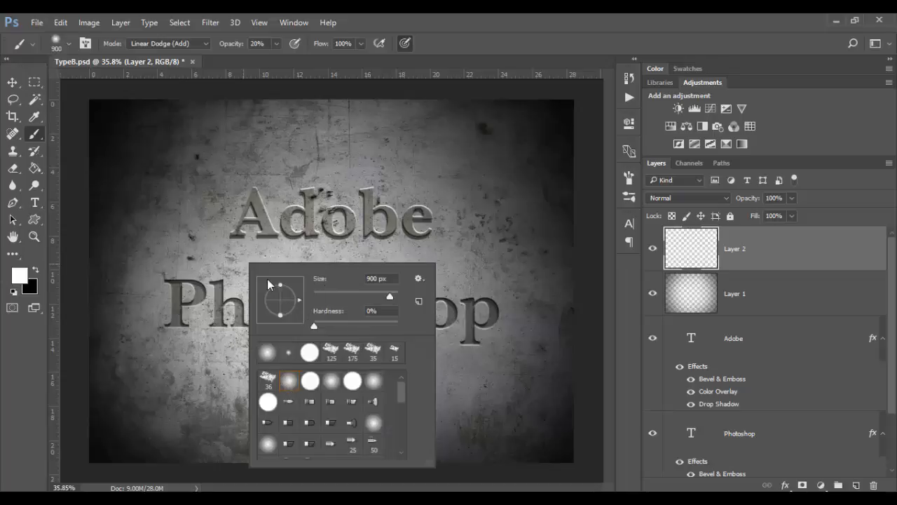
{"action": "left_click", "coordinate": [460, 61]}
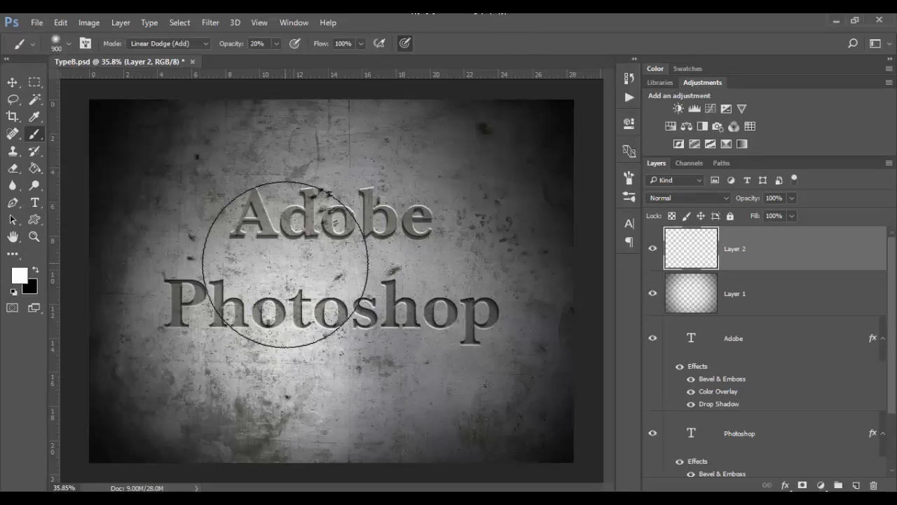
{"action": "key", "text": "bracketleft"}
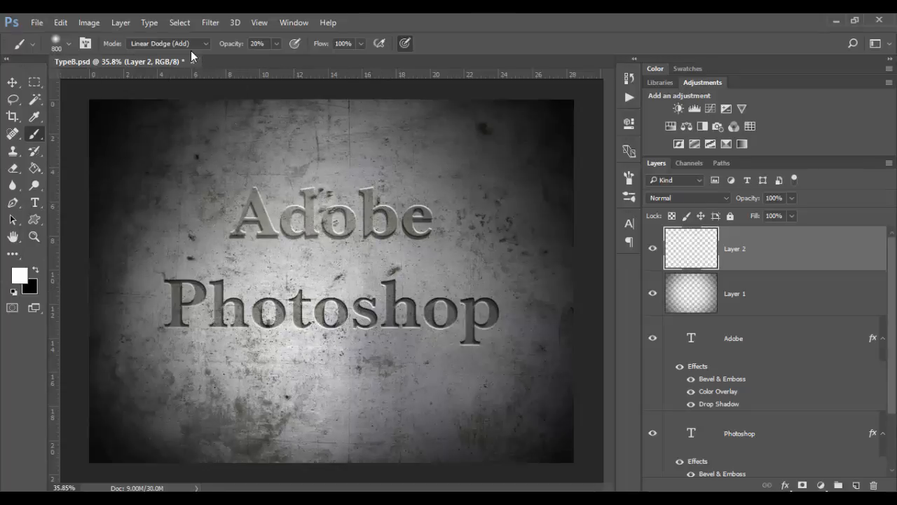
{"action": "left_click", "coordinate": [257, 176]}
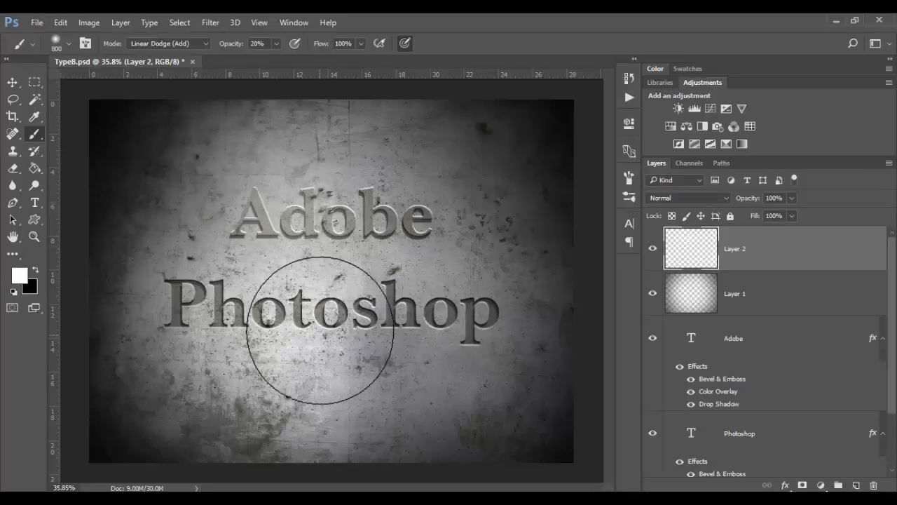
Add more soft white light around both words on the top layer, varying the brush size between 250 and 500 px.
{"action": "left_click", "coordinate": [344, 127]}
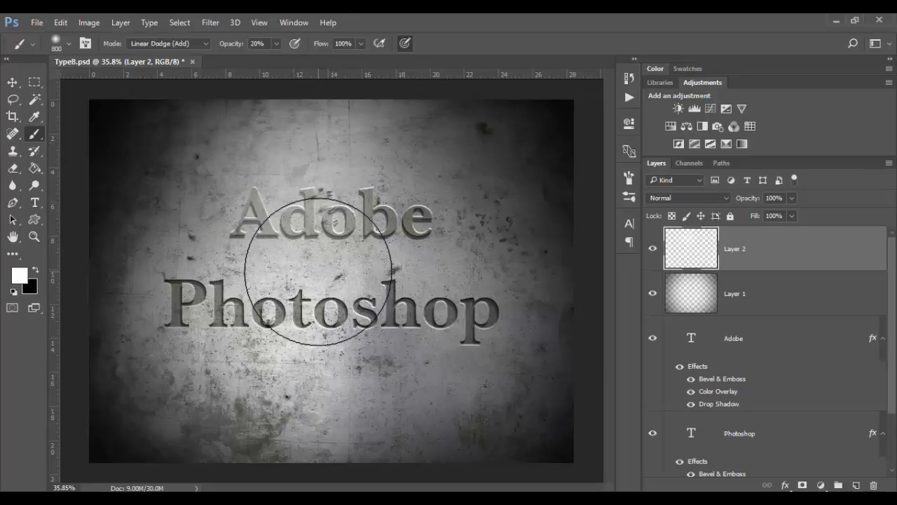
{"action": "key", "text": "bracketleft"}
{"action": "key", "text": "bracketleft"}
{"action": "key", "text": "bracketleft"}
{"action": "key", "text": "bracketleft"}
{"action": "key", "text": "bracketleft"}
{"action": "key", "text": "bracketleft"}
{"action": "key", "text": "bracketleft"}
{"action": "key", "text": "bracketleft"}
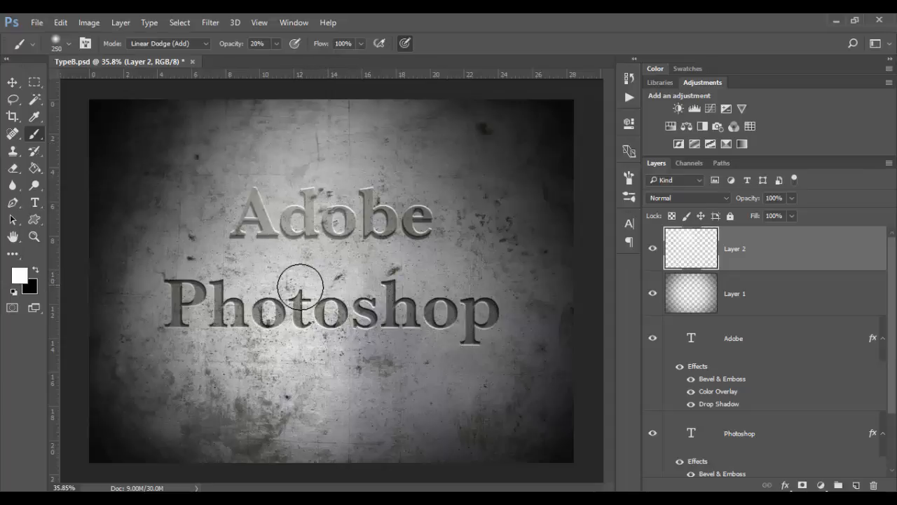
{"action": "key", "text": "bracketright"}
{"action": "key", "text": "bracketright"}
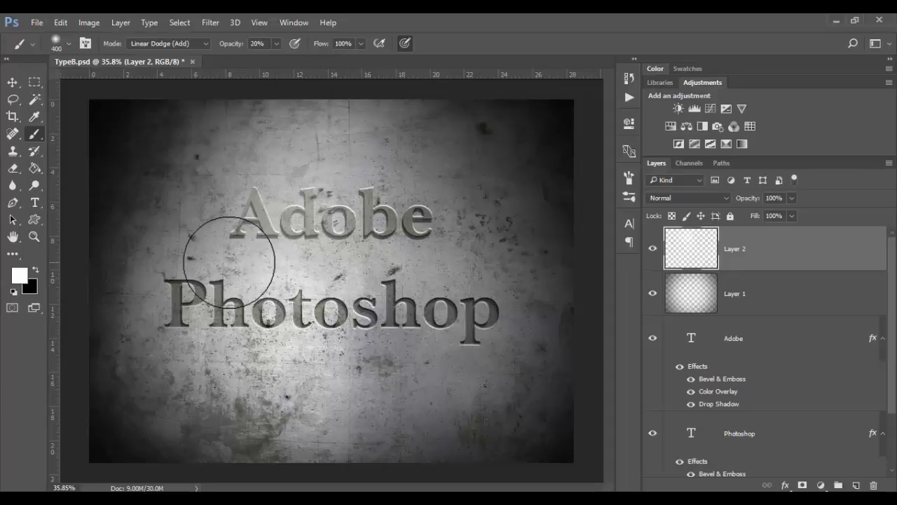
{"action": "key", "text": "bracketright"}
{"action": "left_click", "coordinate": [232, 262]}
{"action": "left_click", "coordinate": [195, 232]}
{"action": "key", "text": "bracketleft"}
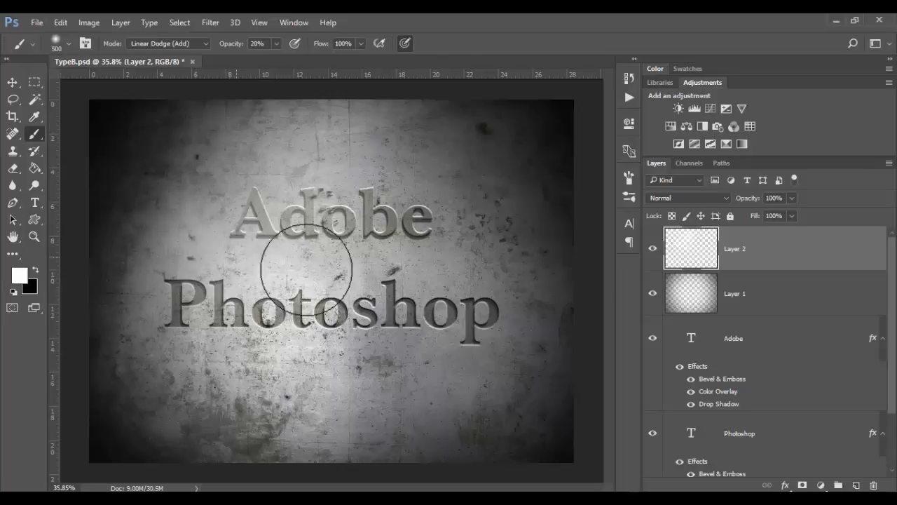
Try Screen on the white light layer, settle on the Linear Dodge (Add) blend mode, and lower its opacity to 54%.
{"action": "left_click", "coordinate": [697, 199]}
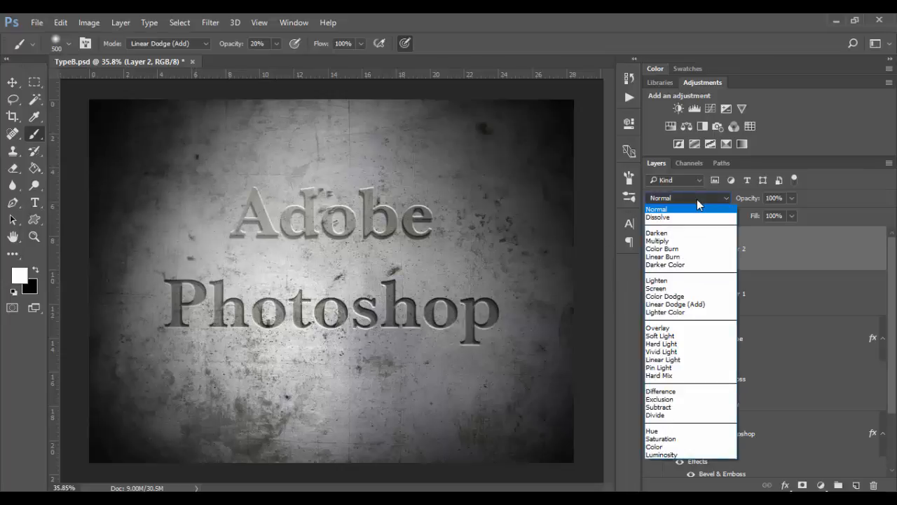
{"action": "left_click", "coordinate": [689, 289]}
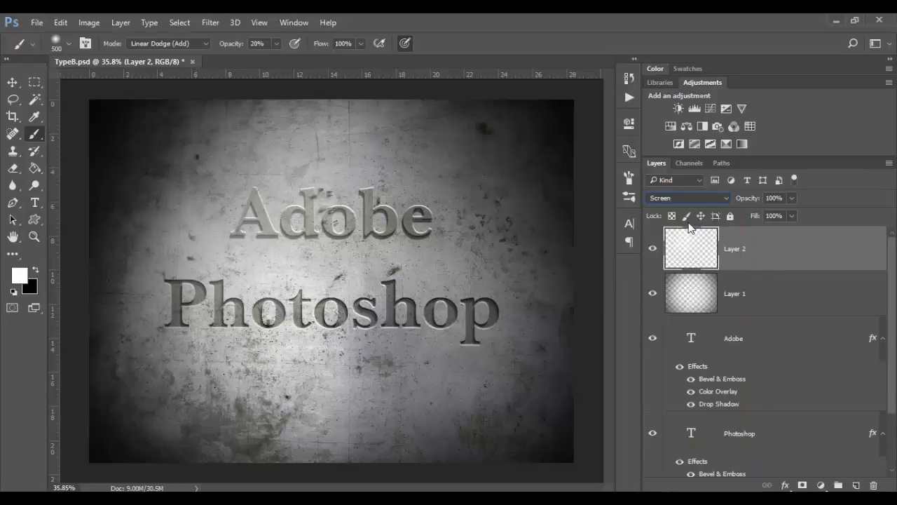
{"action": "left_click", "coordinate": [690, 199]}
{"action": "left_click", "coordinate": [683, 303]}
{"action": "left_click", "coordinate": [791, 199]}
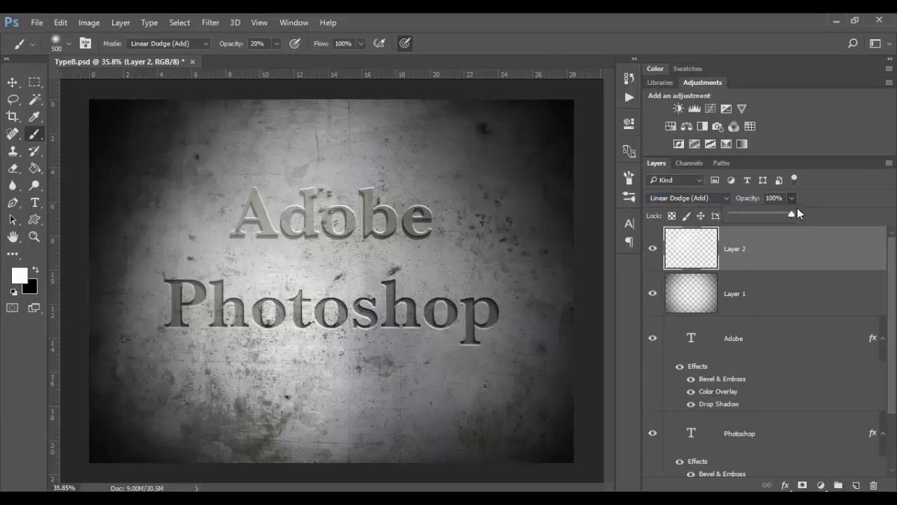
{"action": "left_click_drag", "start_coordinate": [762, 217], "coordinate": [767, 216]}
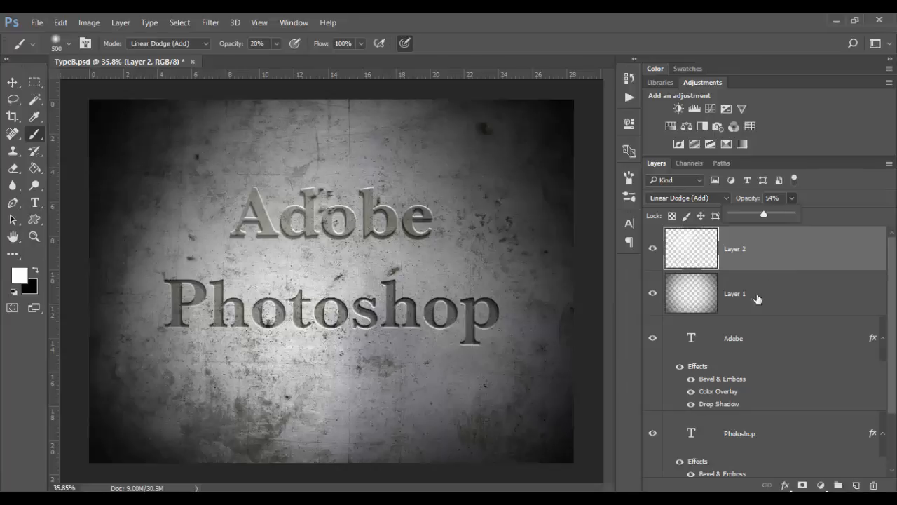
{"action": "left_click", "coordinate": [818, 290]}
{"action": "left_click", "coordinate": [818, 261]}
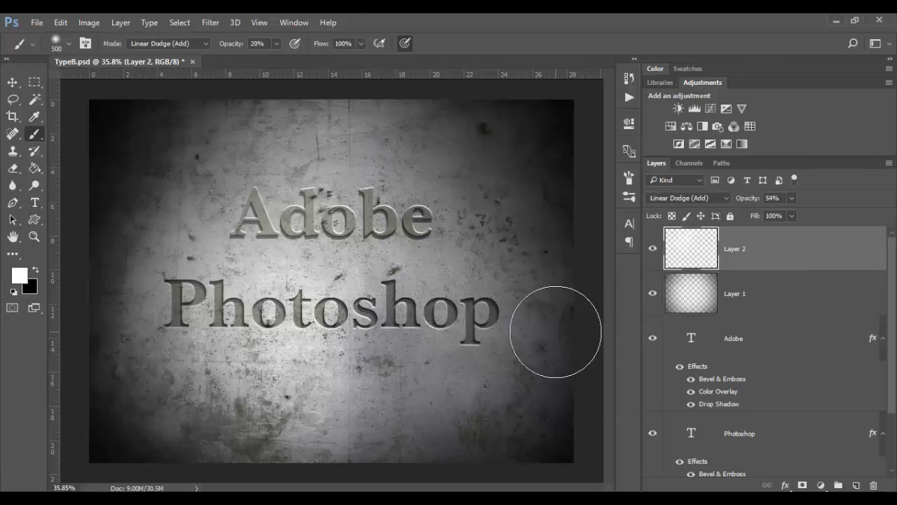
Stamp all visible layers into a merged layer on top, duplicate it as Layer 3 copy and check the copy's visibility.
{"action": "key", "text": "ctrl+shift+alt+e"}
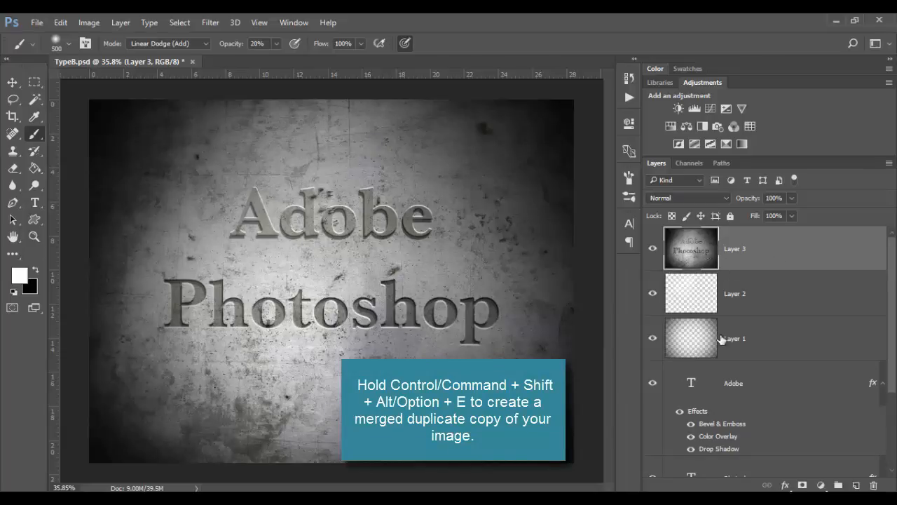
{"action": "right_click", "coordinate": [785, 242]}
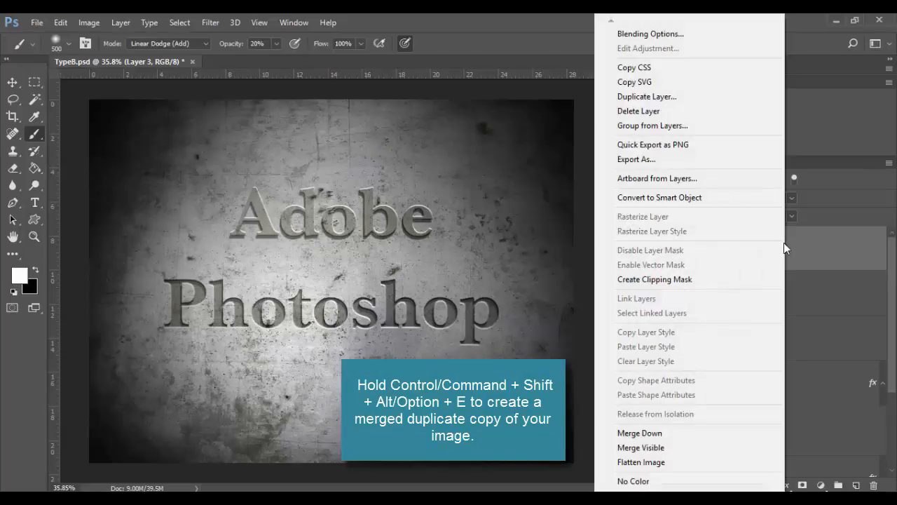
{"action": "left_click", "coordinate": [673, 94]}
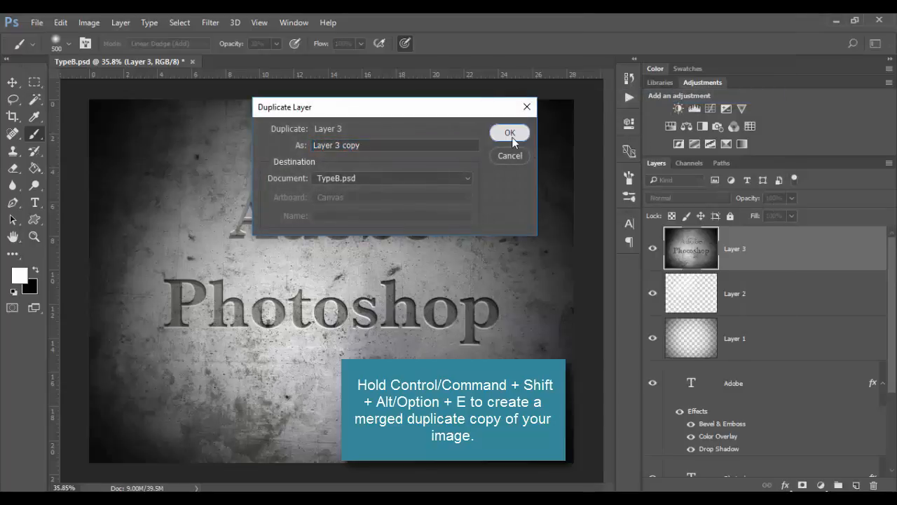
{"action": "left_click", "coordinate": [510, 133]}
{"action": "left_click", "coordinate": [654, 248]}
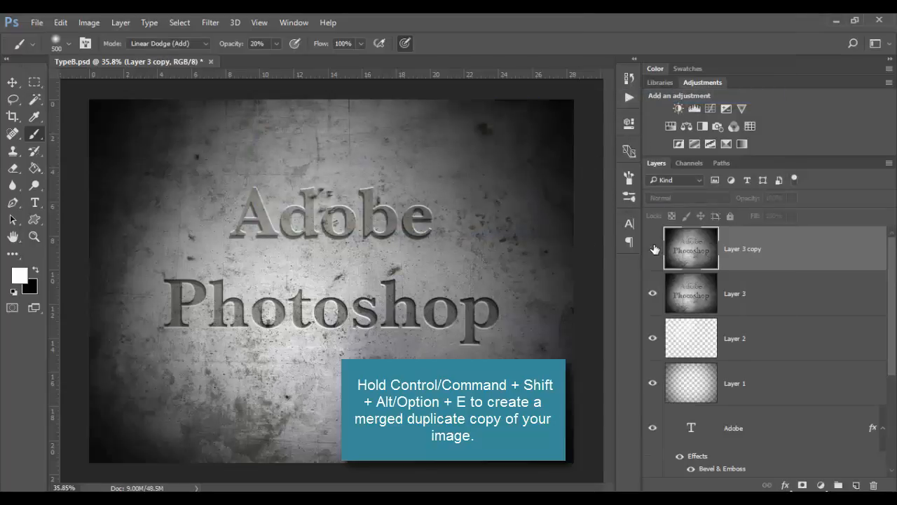
{"action": "left_click", "coordinate": [653, 249]}
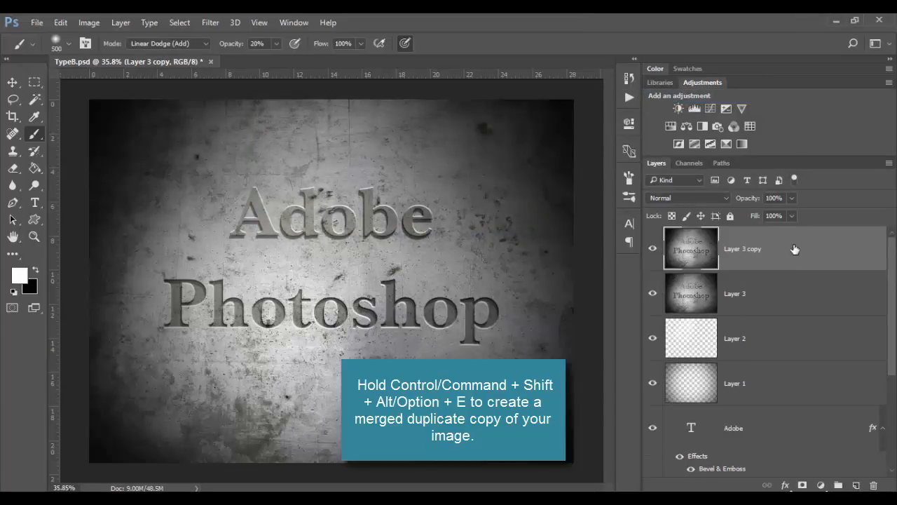
Switch the brush to Color Dodge, sample a light grey from the concrete above Adobe, and size the brush to 500 px.
{"action": "left_click", "coordinate": [162, 43]}
{"action": "left_click", "coordinate": [161, 159]}
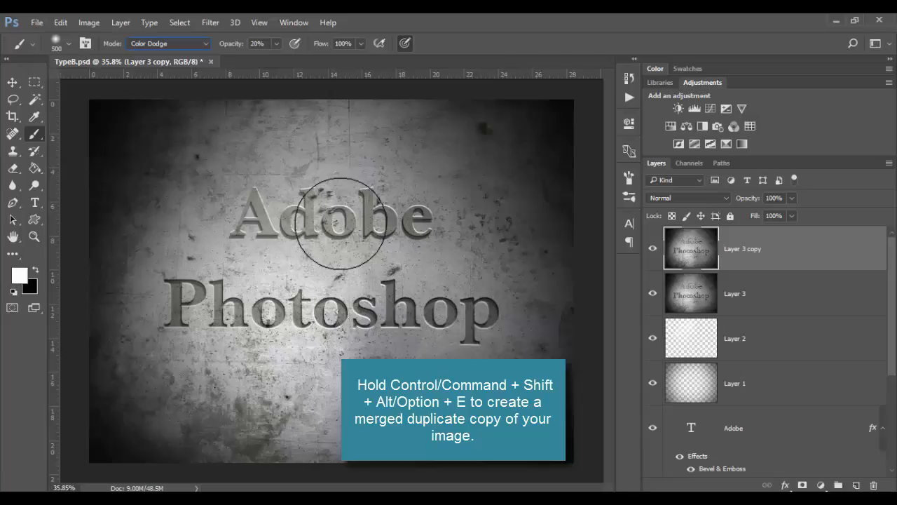
{"action": "left_click", "coordinate": [358, 178], "text": "alt"}
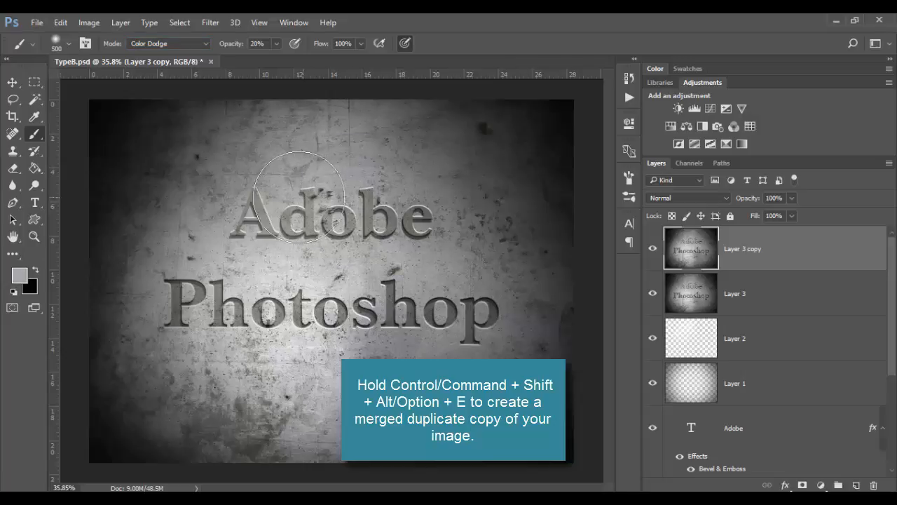
{"action": "key", "text": "bracketleft"}
{"action": "key", "text": "bracketleft"}
{"action": "key", "text": "bracketleft"}
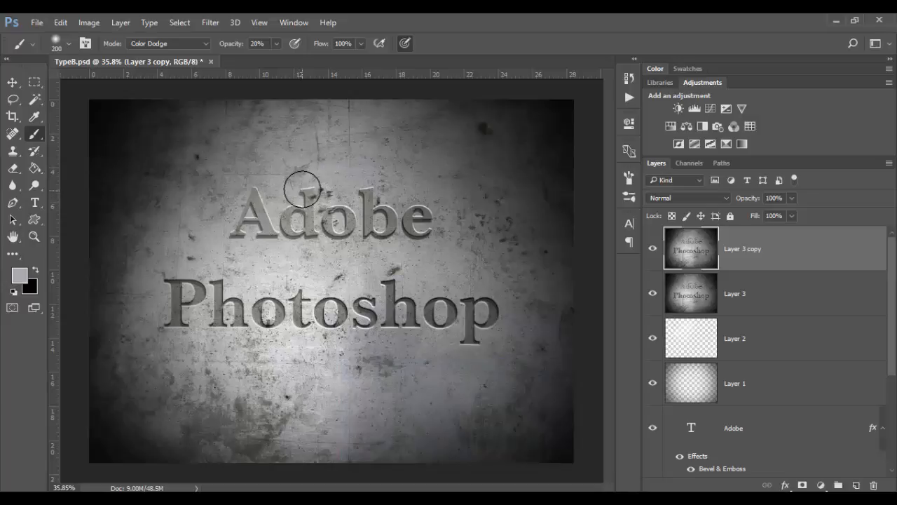
{"action": "key", "text": "bracketright"}
{"action": "key", "text": "bracketright"}
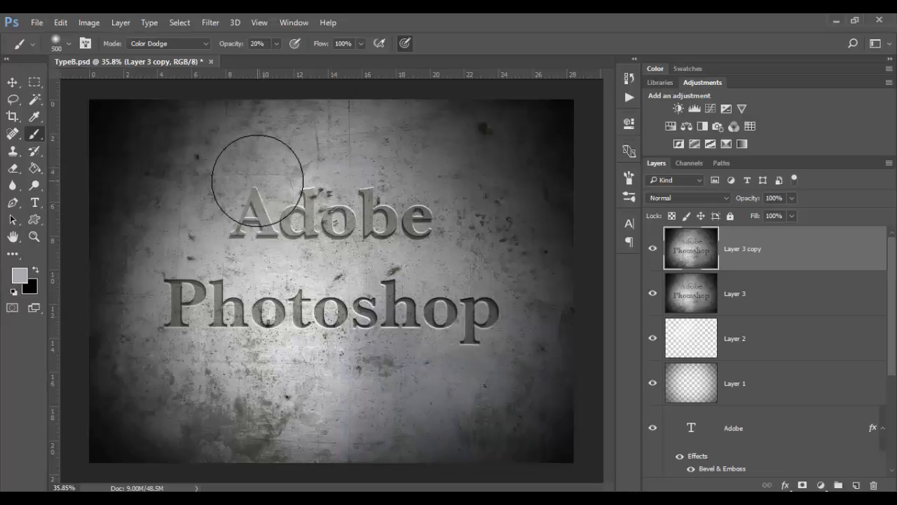
Paint Color Dodge highlights around the first letters of Adobe, reducing the brush to 175 and 100 px.
{"action": "key", "text": "bracketleft"}
{"action": "key", "text": "bracketleft"}
{"action": "key", "text": "bracketleft"}
{"action": "key", "text": "bracketleft"}
{"action": "key", "text": "bracketleft"}
{"action": "key", "text": "bracketleft"}
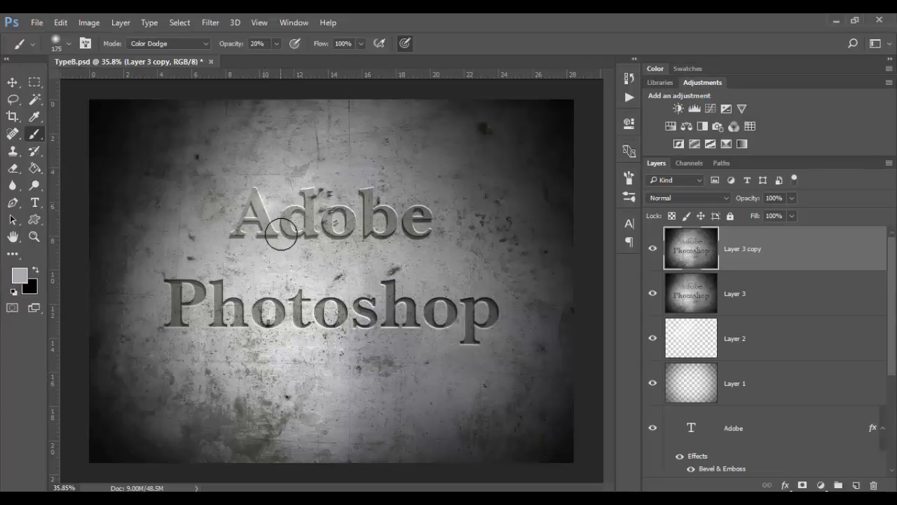
{"action": "key", "text": "bracketleft"}
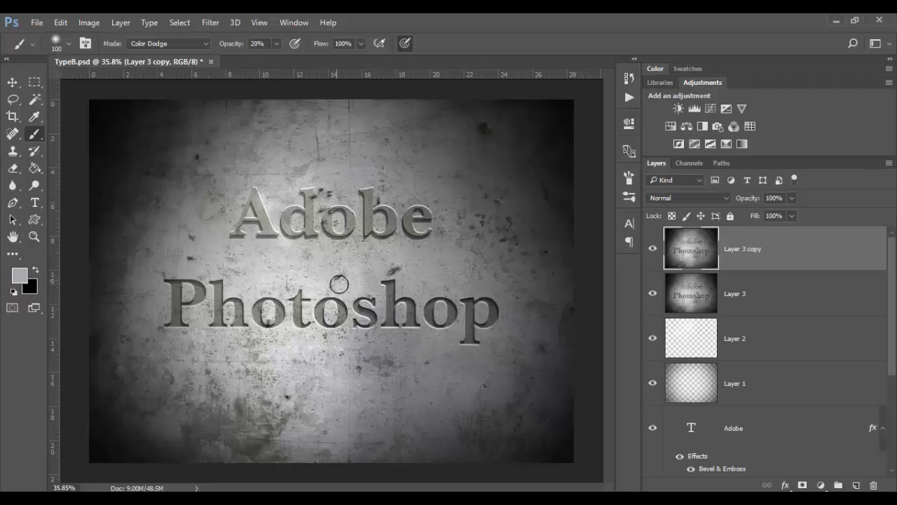
Brighten the letters in the middle of Photoshop and the area above Adobe with the Color Dodge brush between 70 and 175 px.
{"action": "key", "text": "bracketright"}
{"action": "key", "text": "bracketright"}
{"action": "key", "text": "bracketright"}
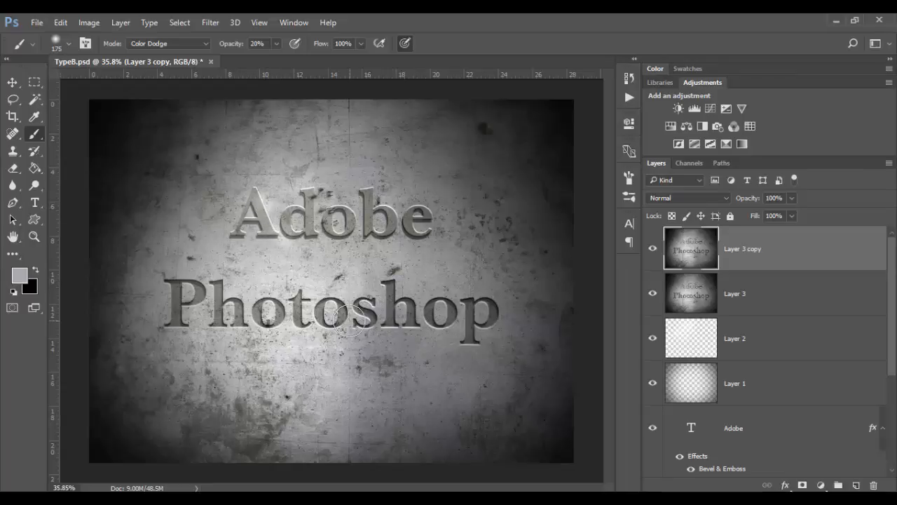
{"action": "key", "text": "bracketleft"}
{"action": "key", "text": "bracketleft"}
{"action": "key", "text": "bracketleft"}
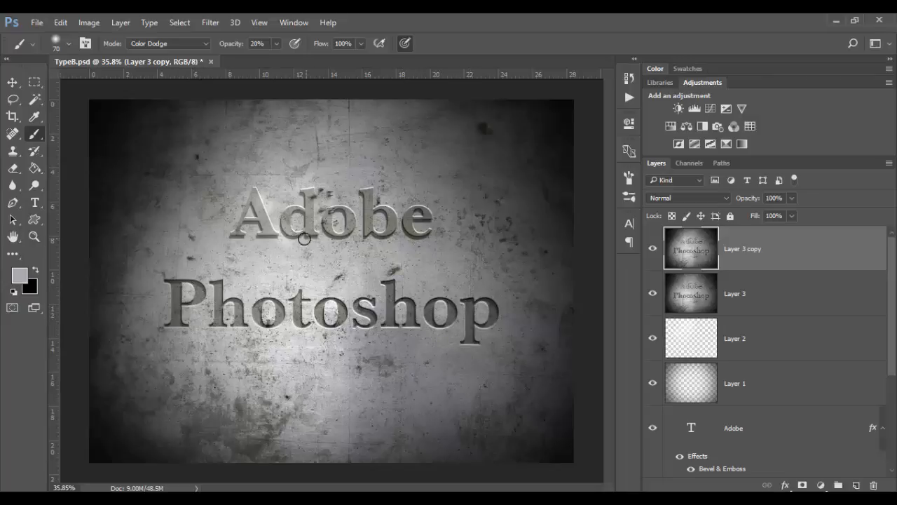
{"action": "key", "text": "bracketright"}
{"action": "key", "text": "bracketright"}
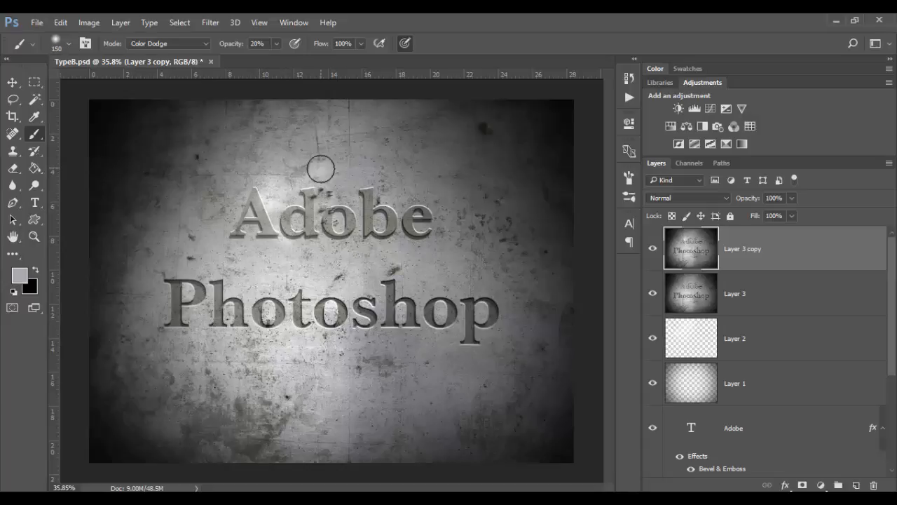
Enlarge the Color Dodge brush to 600 px and add a broad highlight over the start of Adobe.
{"action": "key", "text": "bracketright"}
{"action": "key", "text": "bracketright"}
{"action": "key", "text": "bracketright"}
{"action": "key", "text": "bracketright"}
{"action": "key", "text": "bracketright"}
{"action": "key", "text": "bracketright"}
{"action": "key", "text": "bracketright"}
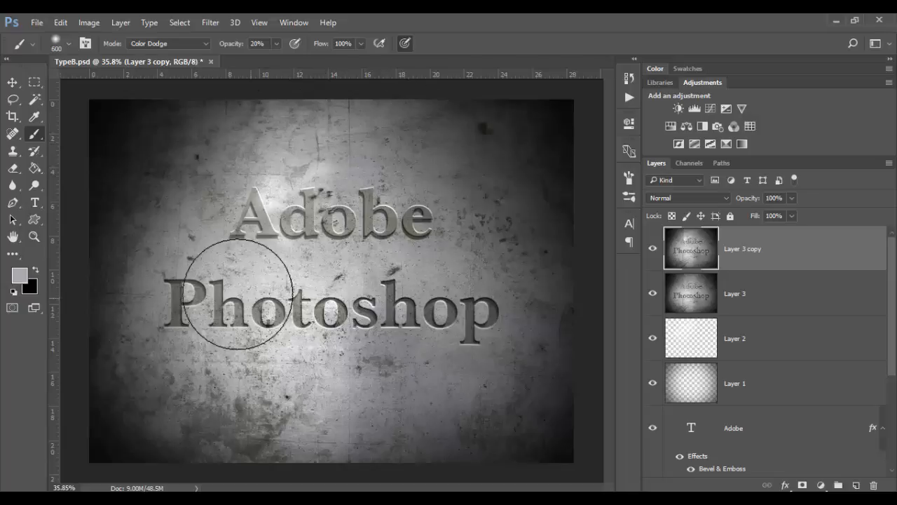
{"action": "left_click", "coordinate": [277, 215]}
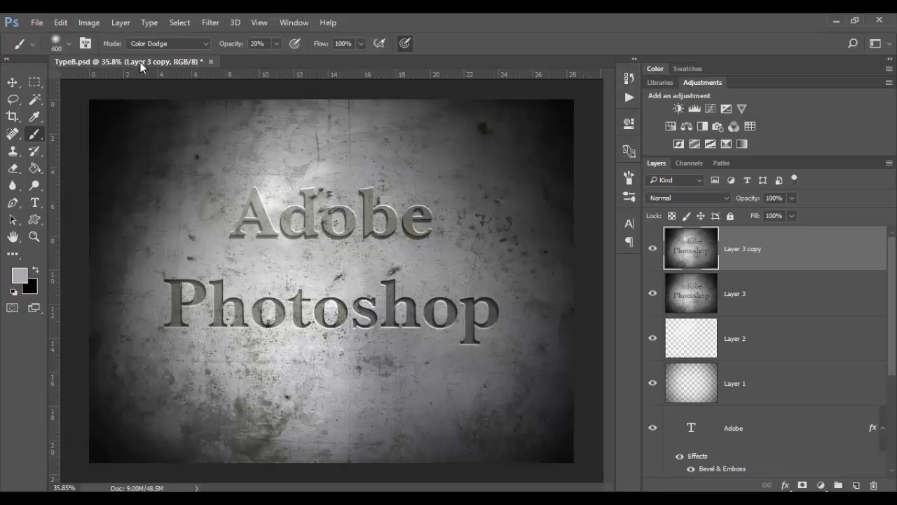
Change the brush to Color Burn at 10% opacity with a dark grey sampled from the concrete.
{"action": "left_click", "coordinate": [180, 45]}
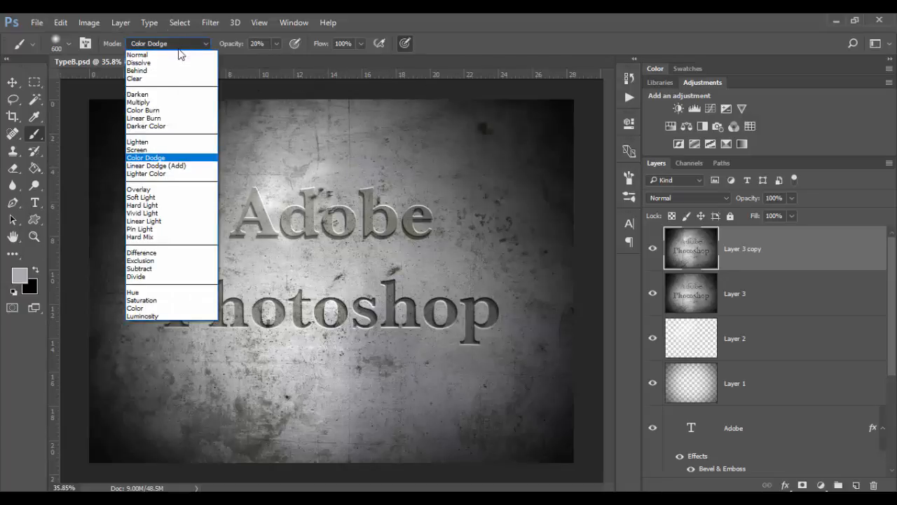
{"action": "left_click", "coordinate": [167, 113]}
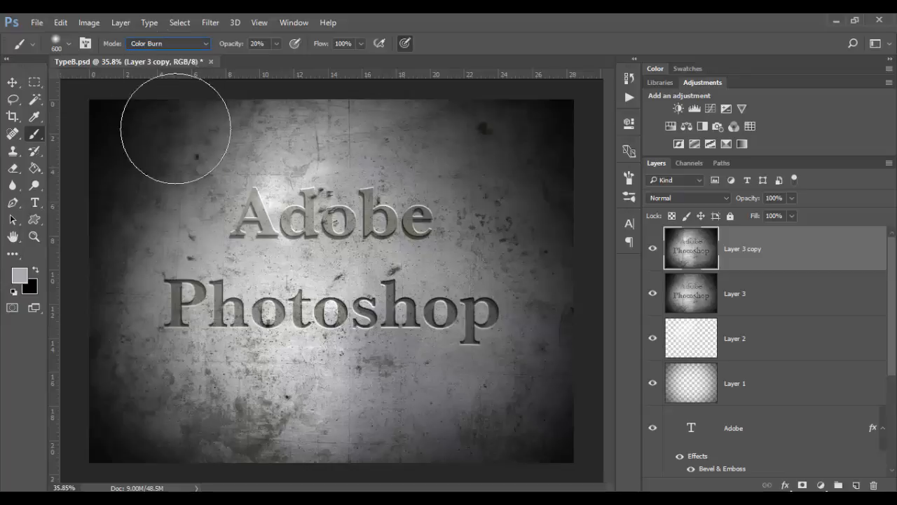
{"action": "left_click", "coordinate": [484, 162], "text": "alt"}
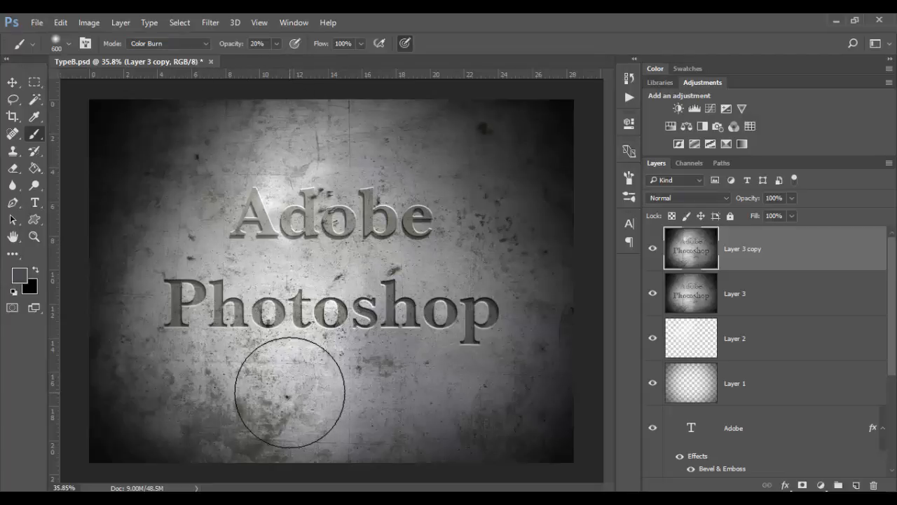
{"action": "key", "text": "1"}
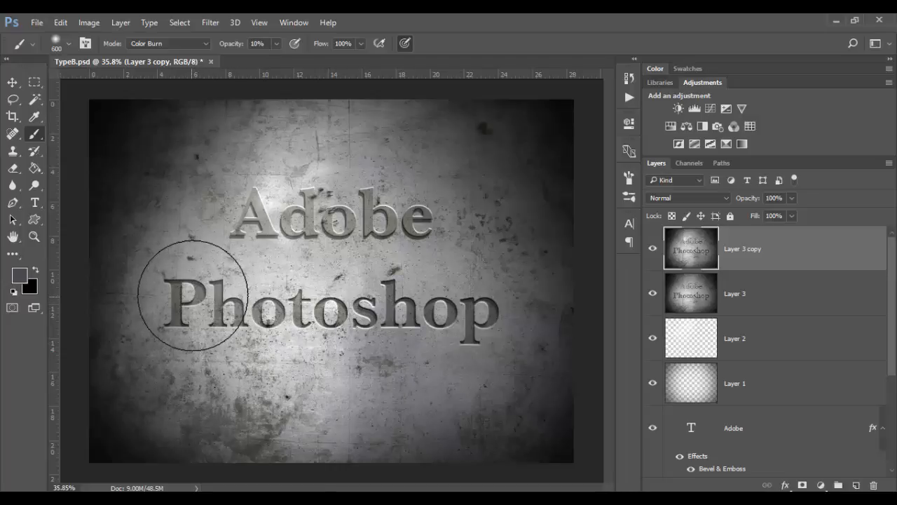
Darken the letters of Photoshop using the Color Burn brush at 200 to 300 px.
{"action": "key", "text": "bracketleft"}
{"action": "key", "text": "bracketleft"}
{"action": "key", "text": "bracketleft"}
{"action": "key", "text": "bracketleft"}
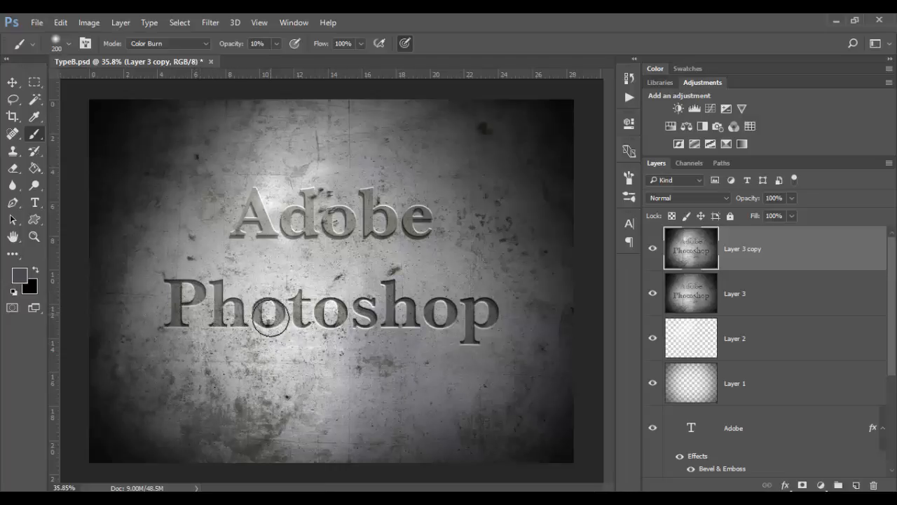
{"action": "key", "text": "bracketright"}
{"action": "key", "text": "bracketright"}
{"action": "key", "text": "bracketright"}
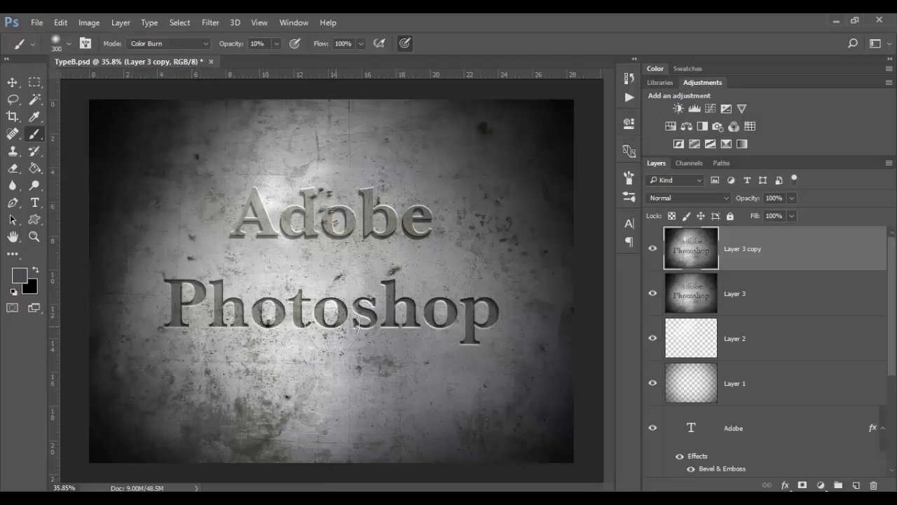
Enlarge the Color Burn brush to 900 and 1000 px and darken the concrete along the image's side edges.
{"action": "key", "text": "bracketright"}
{"action": "key", "text": "bracketright"}
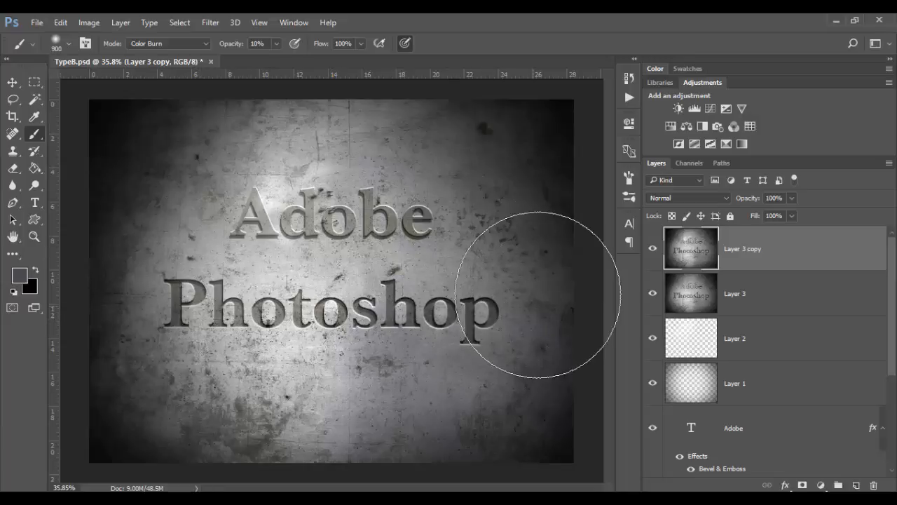
{"action": "key", "text": "bracketright"}
{"action": "key", "text": "bracketright"}
{"action": "key", "text": "bracketright"}
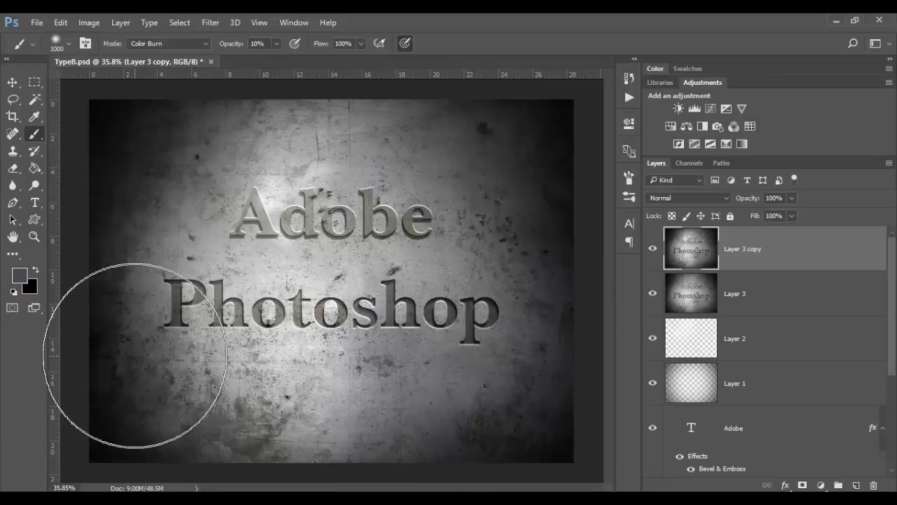
Continue burning the outer concrete around the words with the brush at 500 px, enlarged to 700 px.
{"action": "key", "text": "bracketleft"}
{"action": "key", "text": "bracketleft"}
{"action": "key", "text": "bracketleft"}
{"action": "key", "text": "bracketleft"}
{"action": "key", "text": "bracketleft"}
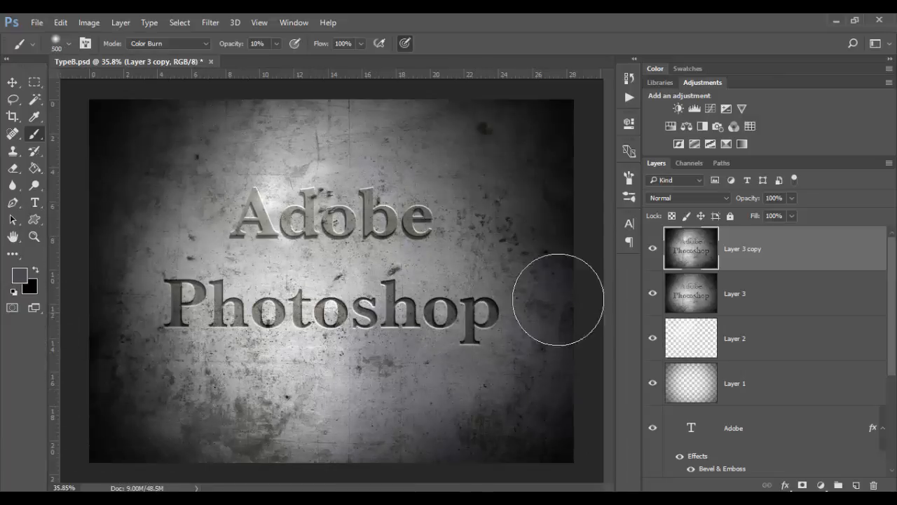
{"action": "key", "text": "bracketright"}
{"action": "key", "text": "bracketright"}
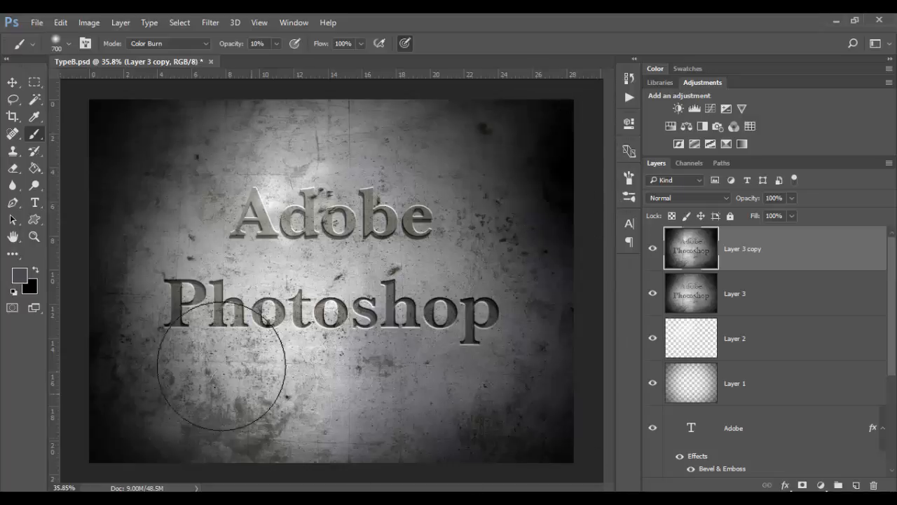
Add a Levels adjustment layer above Layer 3 copy and move its white input point slightly inward to brighten the highlights.
{"action": "left_click", "coordinate": [695, 109]}
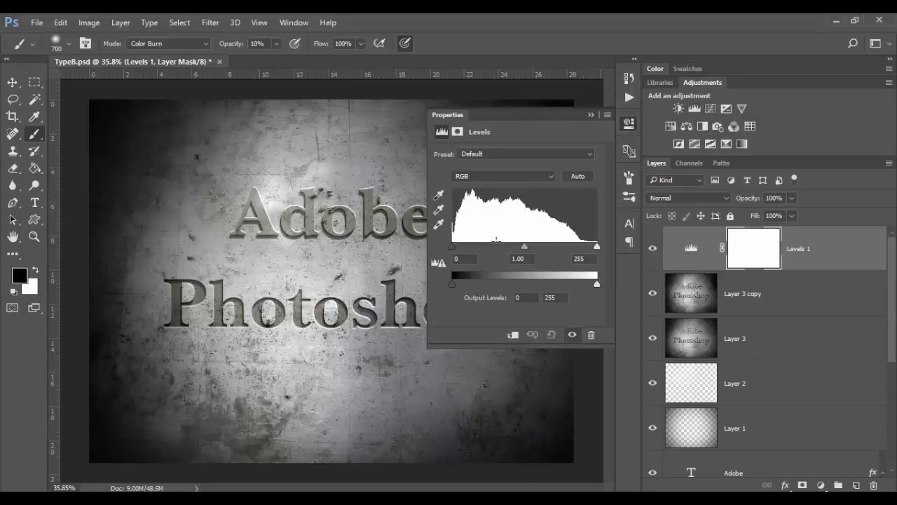
{"action": "mouse_move", "coordinate": [596, 246]}
{"action": "left_mouse_down"}
{"action": "mouse_move", "coordinate": [583, 249]}
{"action": "mouse_move", "coordinate": [591, 241]}
{"action": "left_mouse_up"}
{"action": "left_click", "coordinate": [590, 114]}
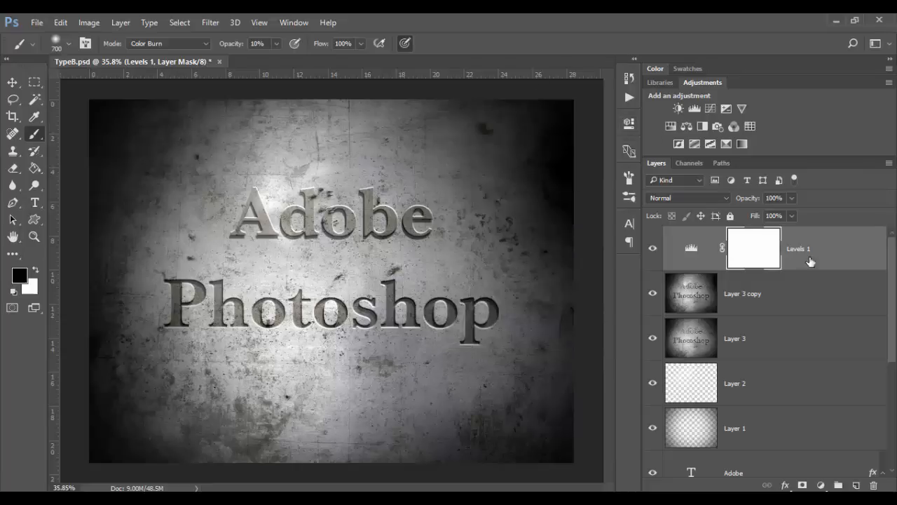
Preview Layer 3 copy at about 18% opacity to compare the dodging and burning, restore it to 100%, and reselect Levels 1.
{"action": "left_click", "coordinate": [794, 307]}
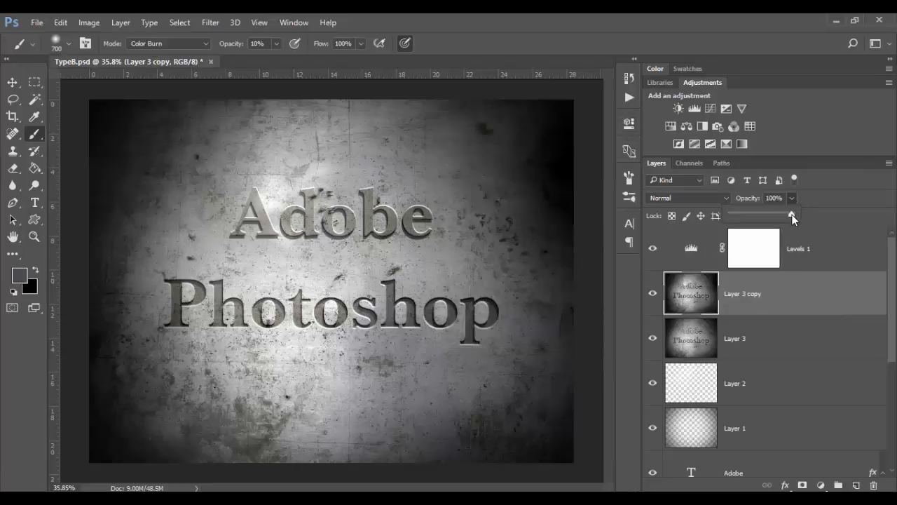
{"action": "left_click_drag", "start_coordinate": [761, 215], "coordinate": [742, 216]}
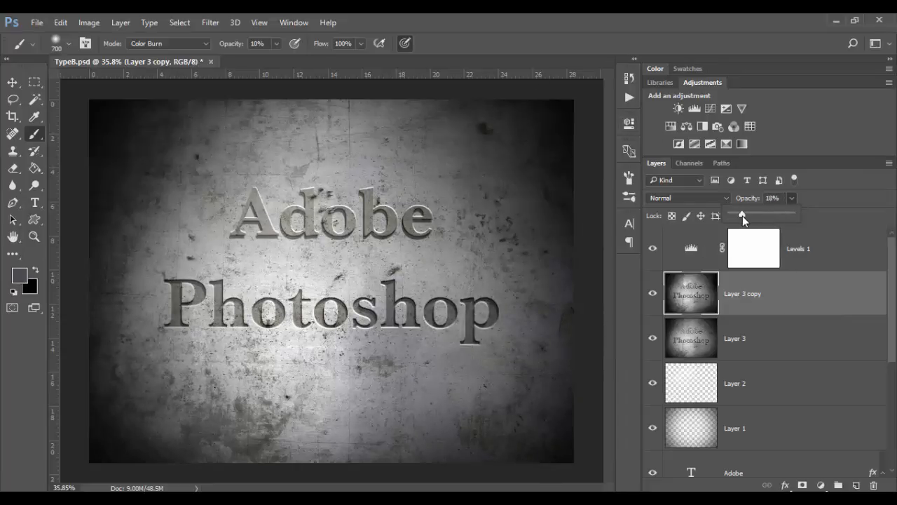
{"action": "left_click_drag", "start_coordinate": [798, 216], "coordinate": [843, 217]}
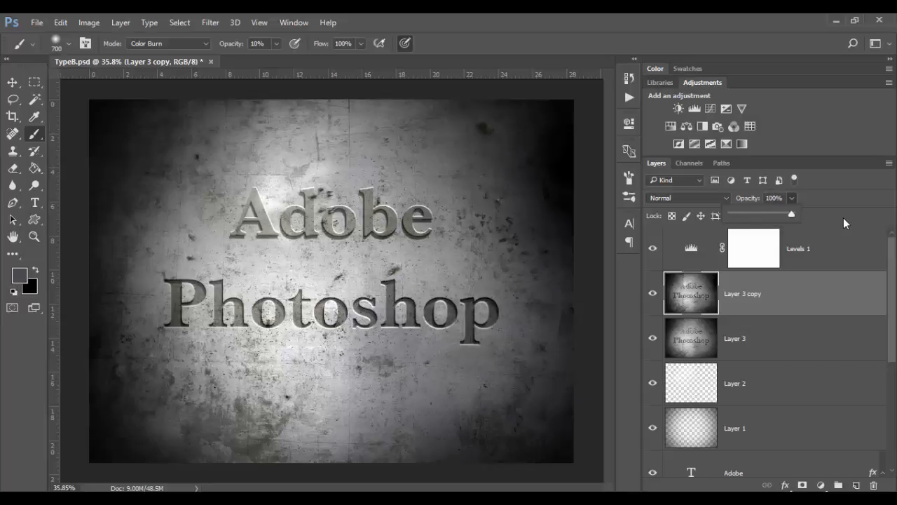
{"action": "left_click", "coordinate": [846, 265]}
{"action": "left_click", "coordinate": [847, 263]}
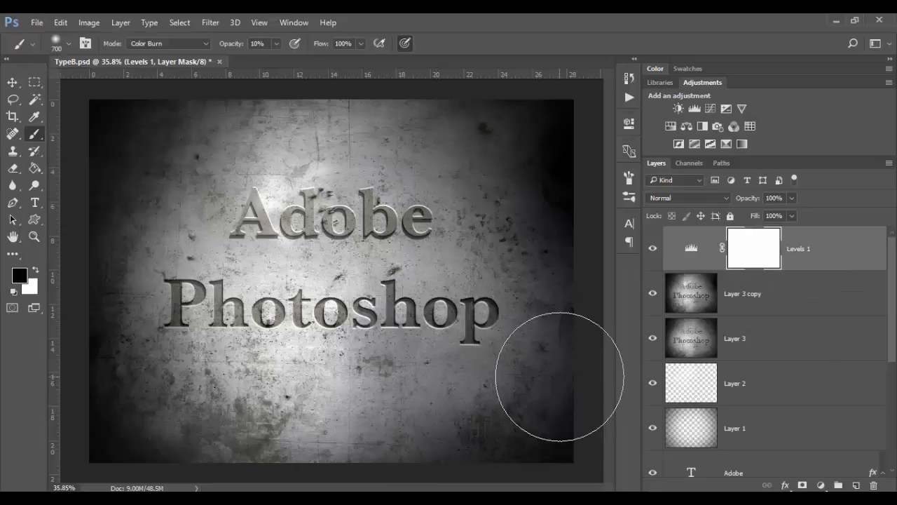
View the finished image in full-screen mode on black, with the Move tool active, the rulers hidden and the artwork enlarged.
{"action": "key", "text": "v"}
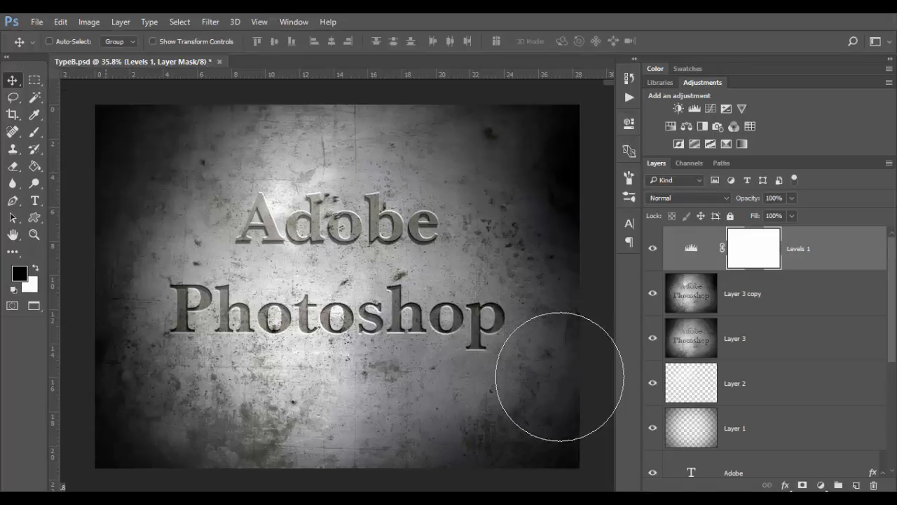
{"action": "key", "text": "f"}
{"action": "key", "text": "f"}
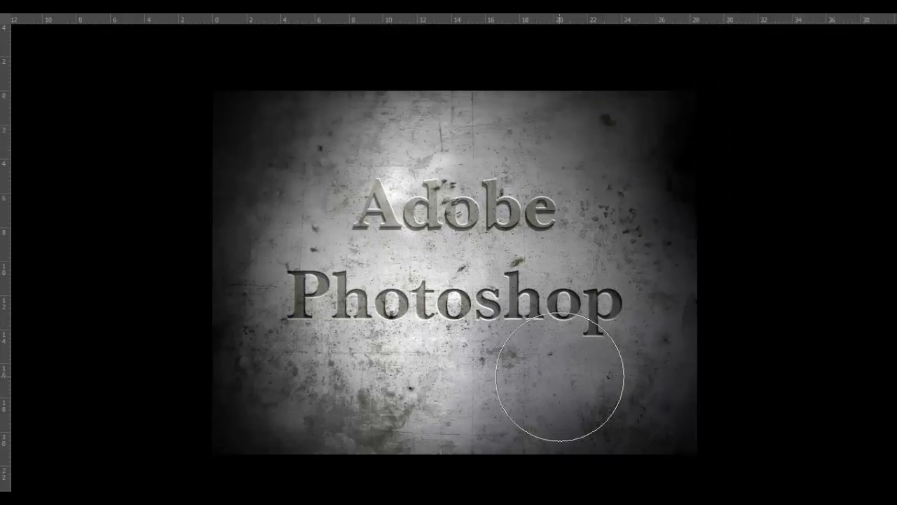
{"action": "key", "text": "ctrl+r"}
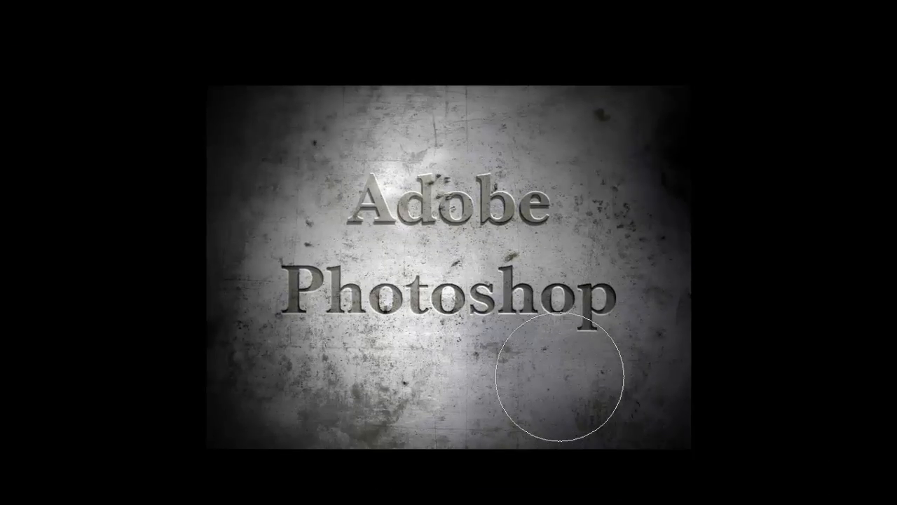
{"action": "key", "text": "ctrl+plus"}
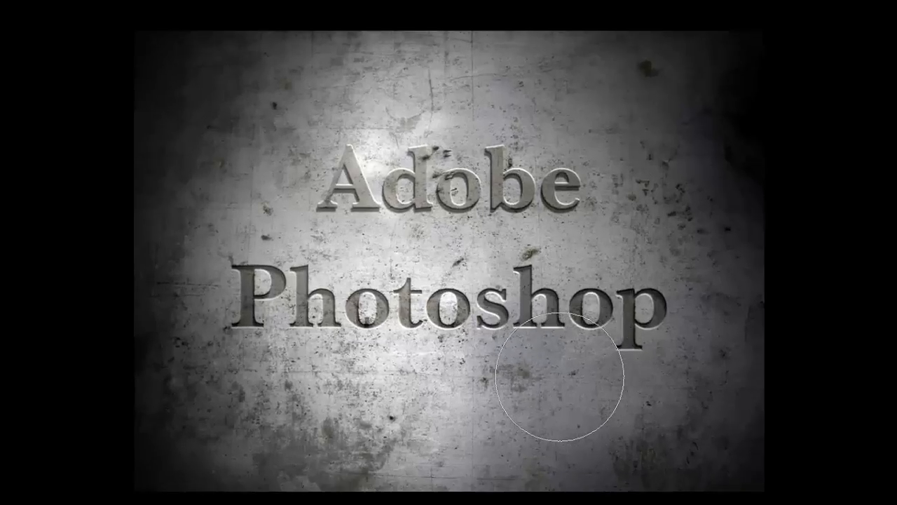
{"action": "key", "text": "v"}
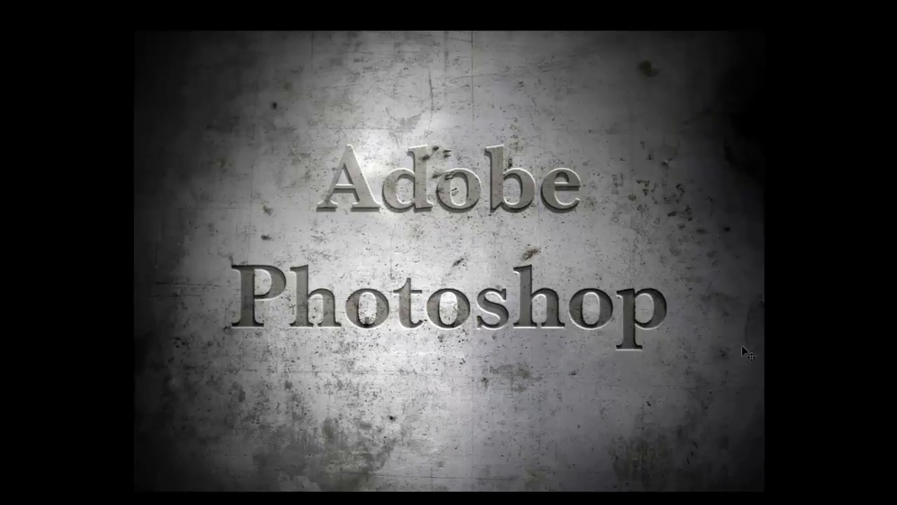